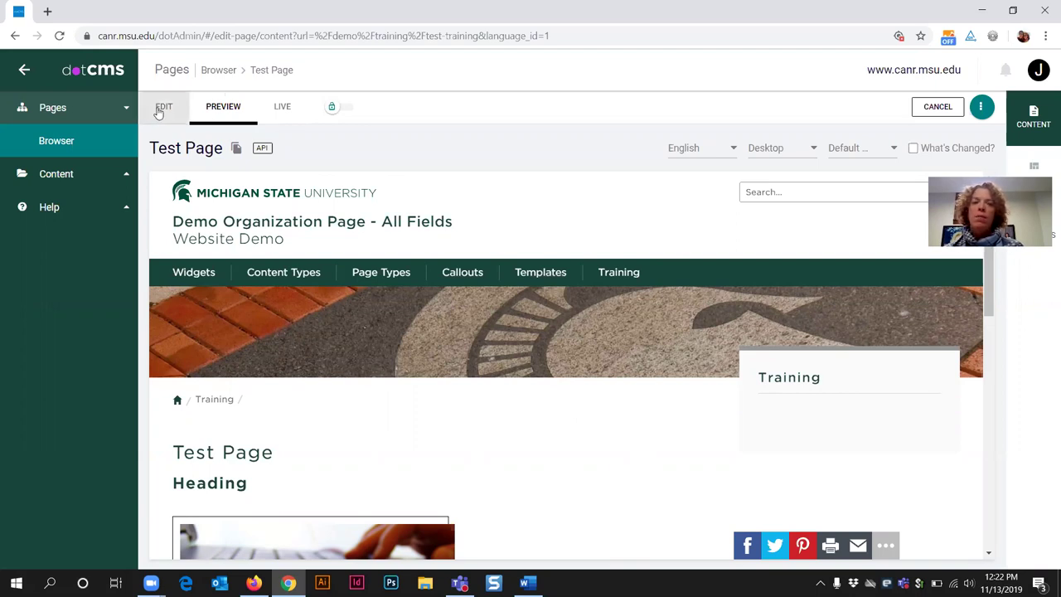
# Switch the Test Page to edit mode and scroll down to the Body content block
pyautogui.click(161, 110)
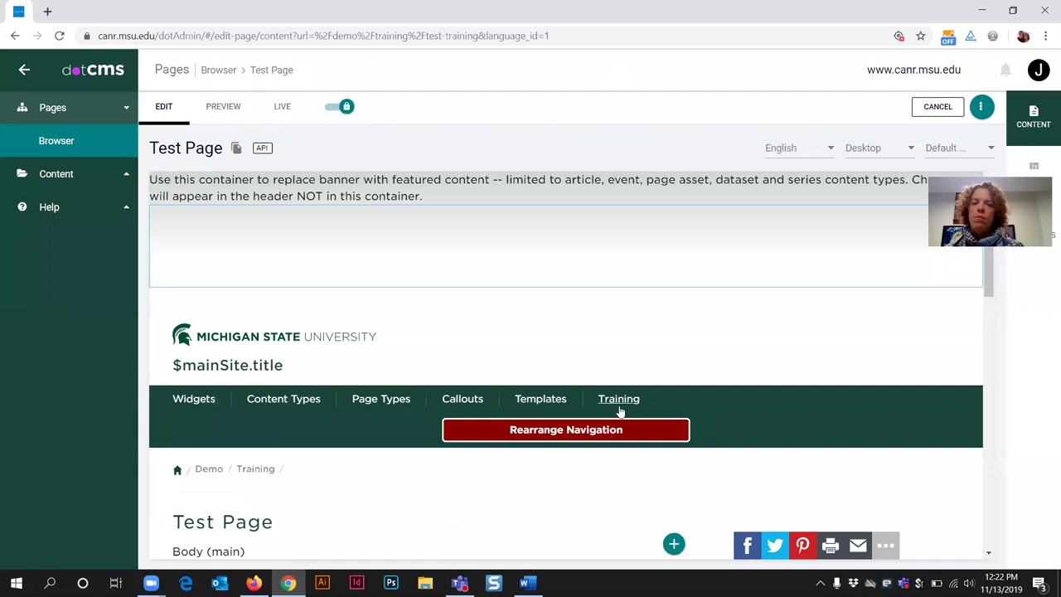
pyautogui.scroll(-4, 622, 396)
pyautogui.moveTo(597, 246)
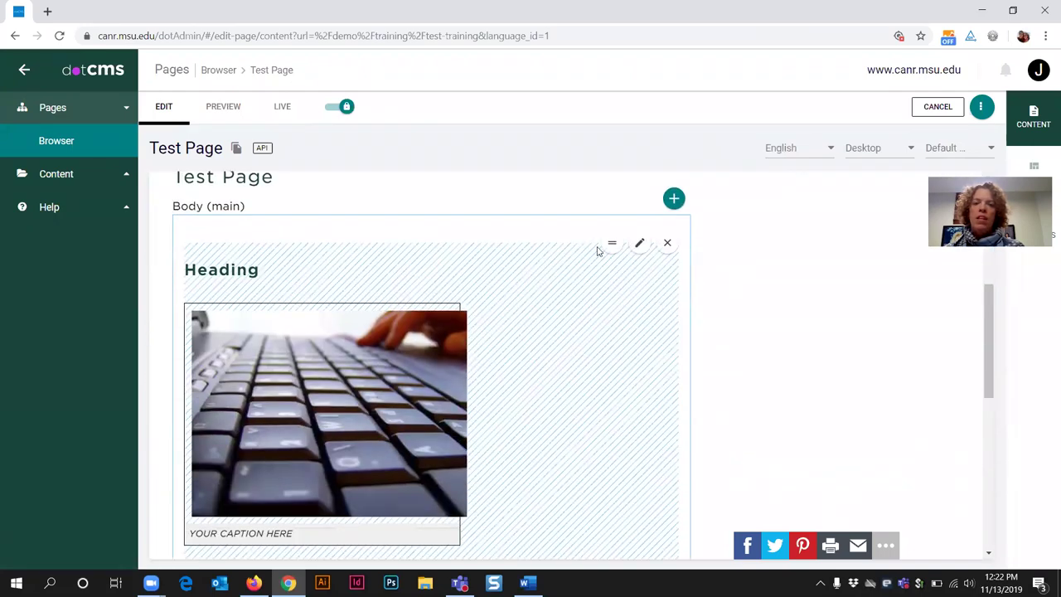
# Open the page's body contentlet and lock it for editing
pyautogui.click(640, 244)
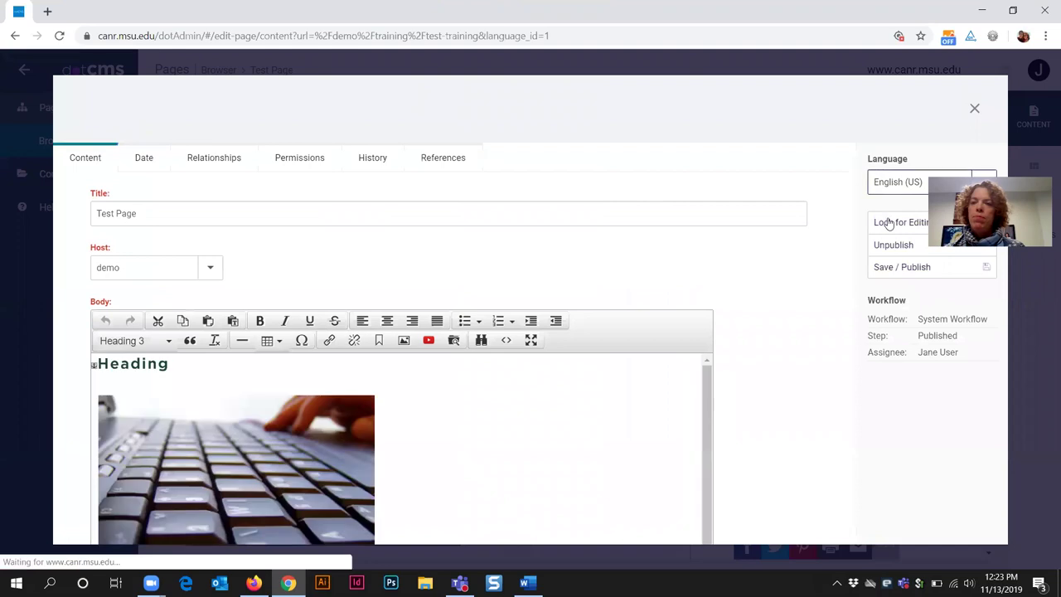
pyautogui.click(887, 224)
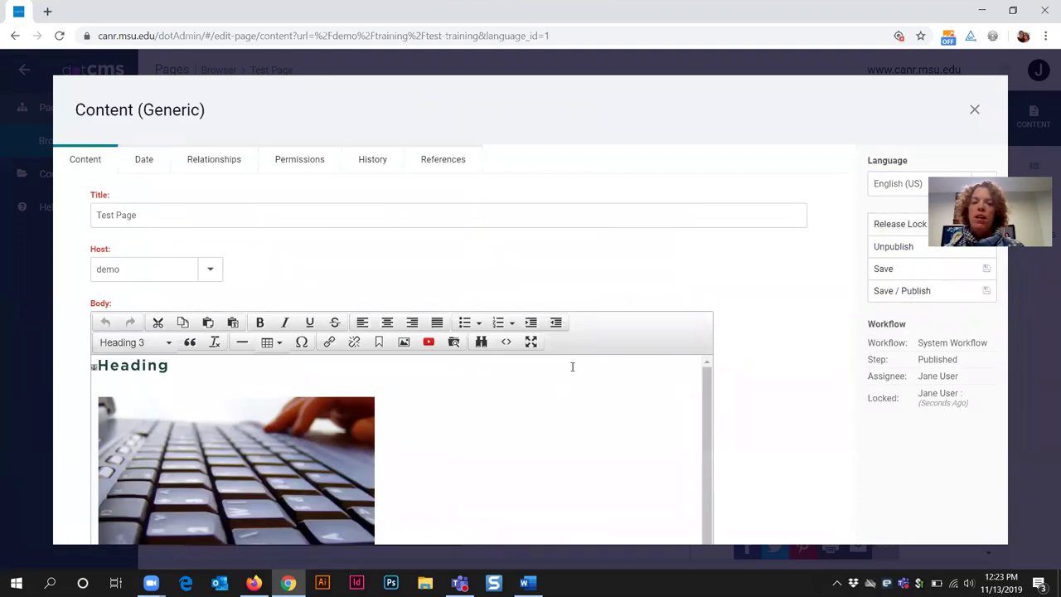
pyautogui.scroll(-3, 484, 398)
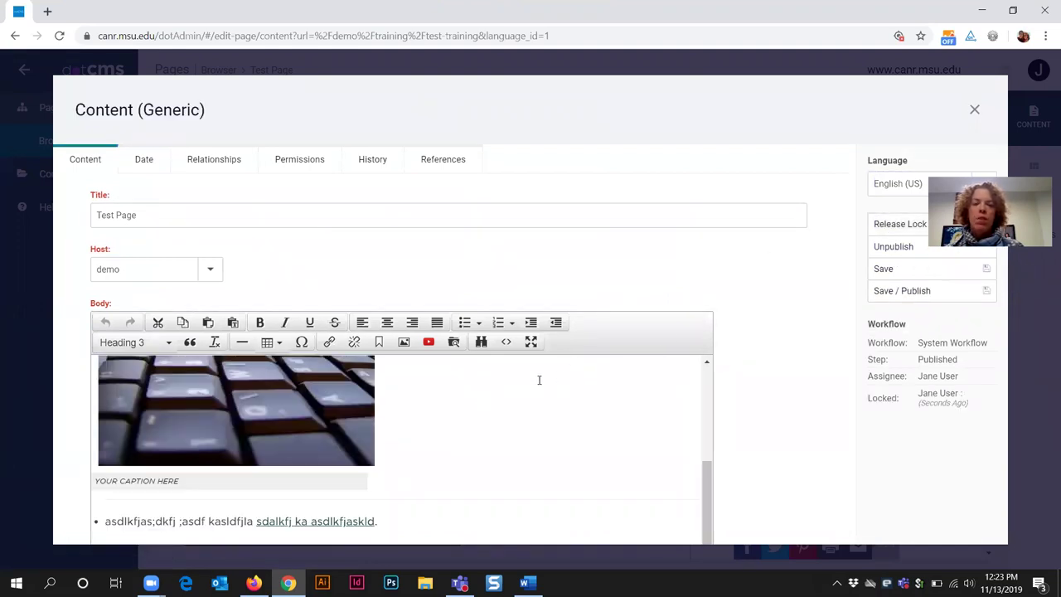
pyautogui.scroll(3, 545, 365)
pyautogui.scroll(-5, 748, 272)
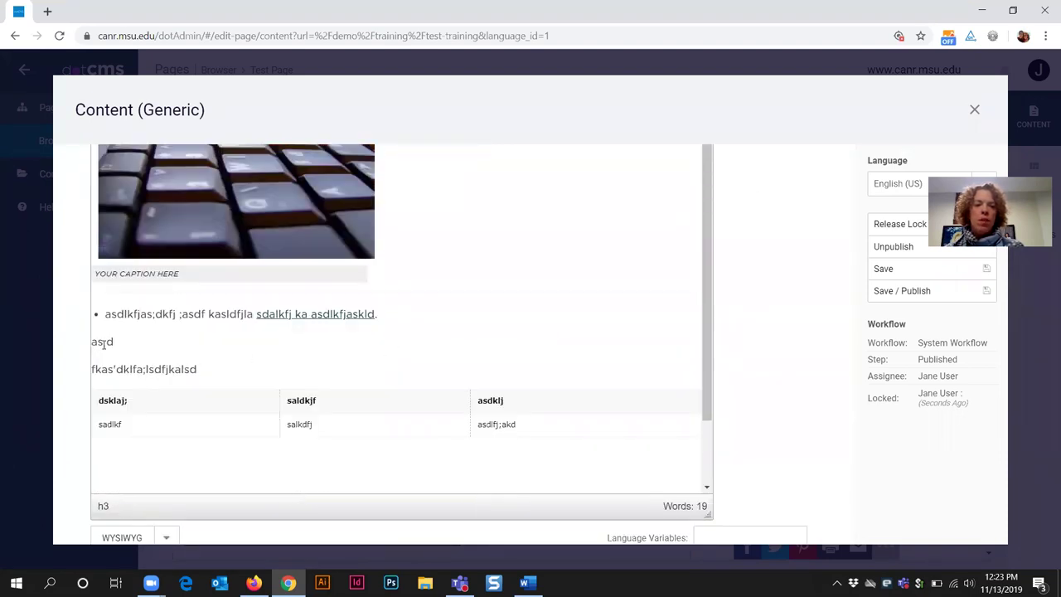
# Join the 'as d' line with the next line and end it with a period
pyautogui.click(157, 341)
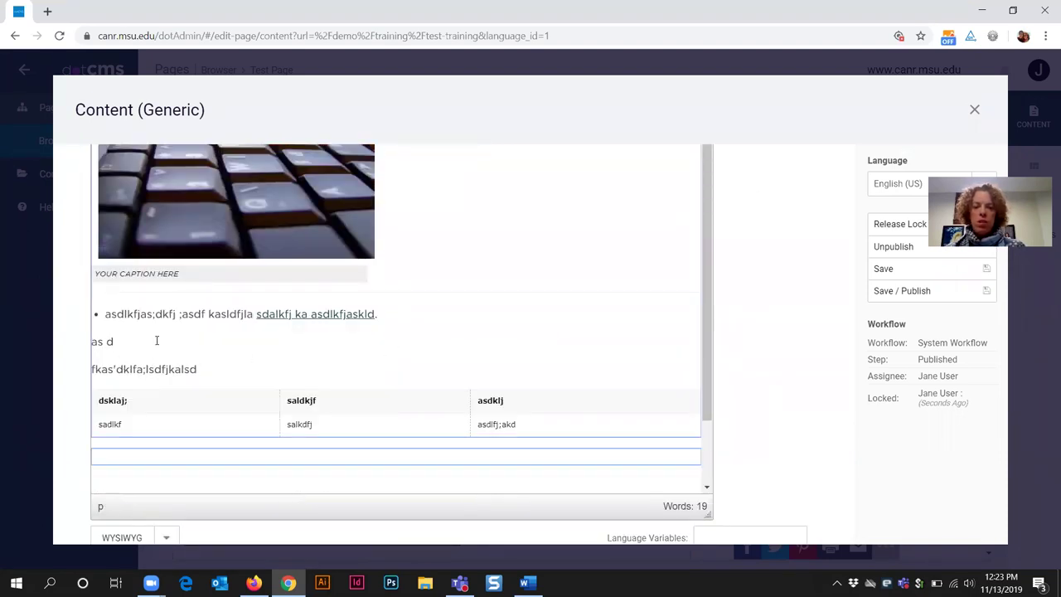
pyautogui.press('Delete')
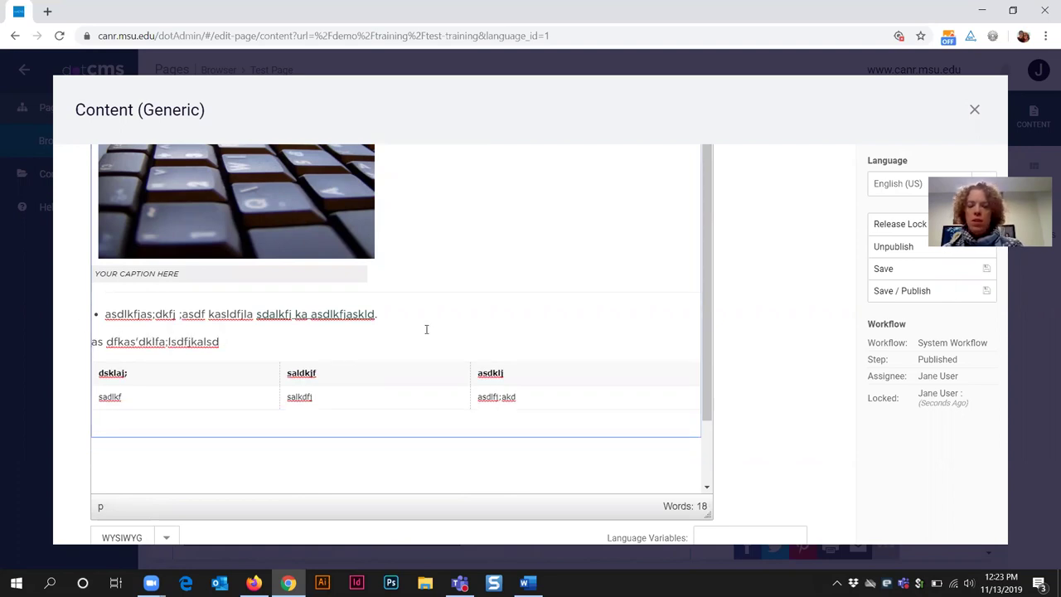
pyautogui.write('.')
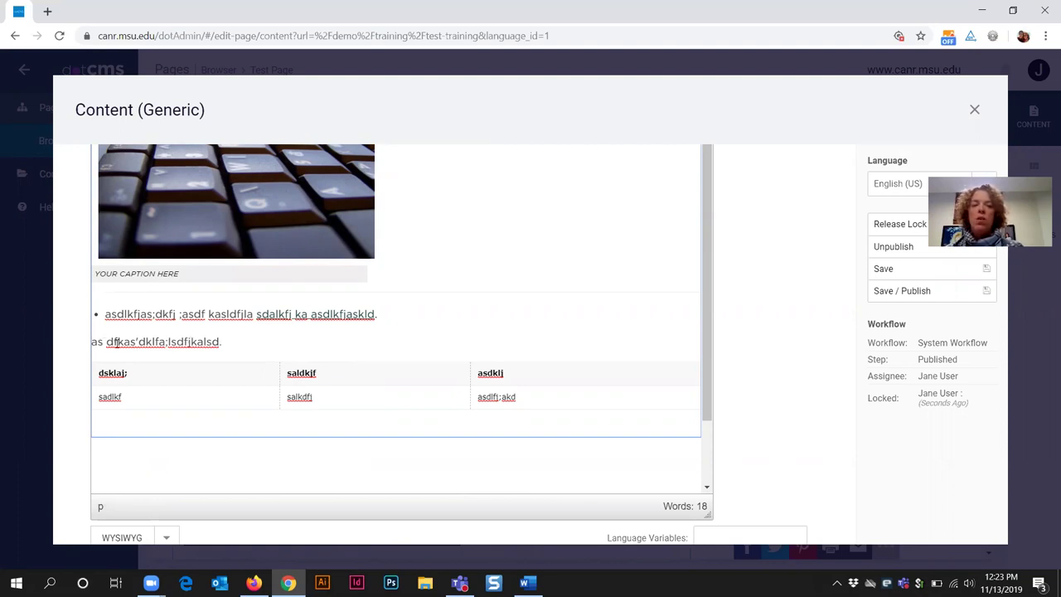
# Select the text dfkas'dklfa;lsdfjkalsd and start inserting a link on it
pyautogui.moveTo(106, 341); pyautogui.dragTo(220, 342)
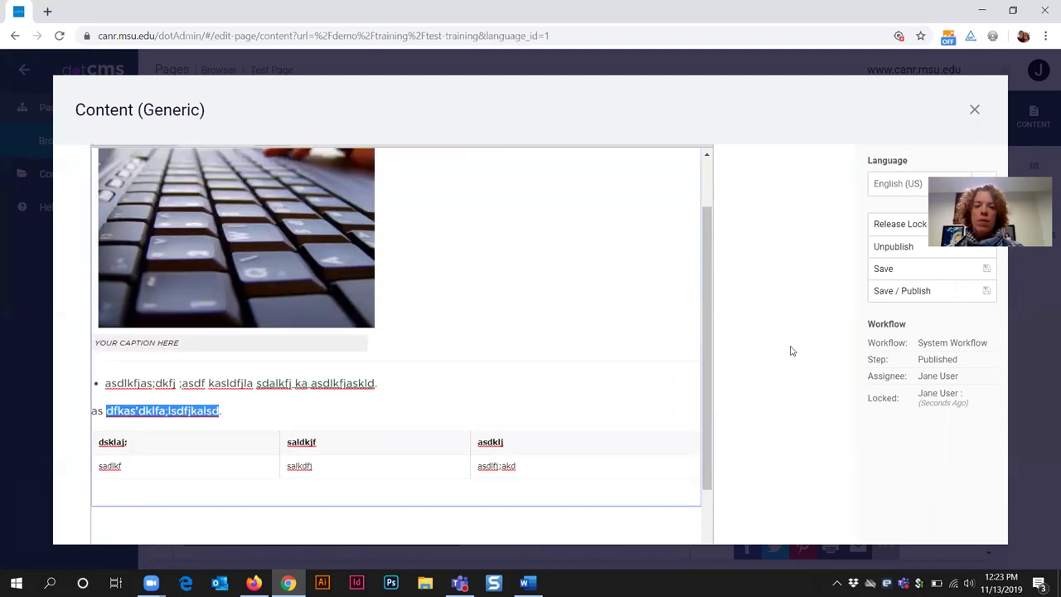
pyautogui.scroll(2, 789, 351)
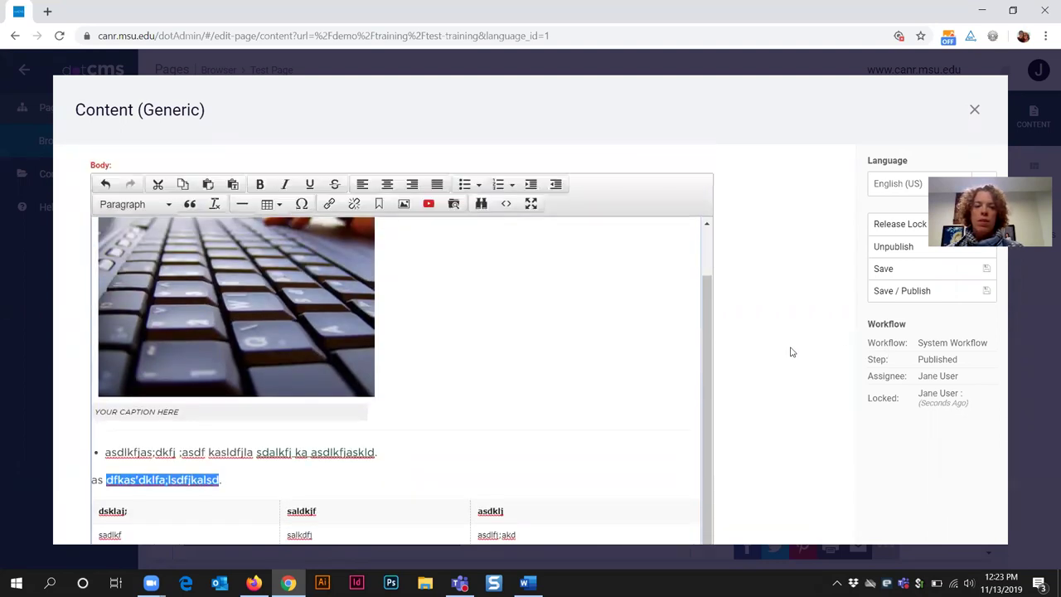
pyautogui.click(329, 205)
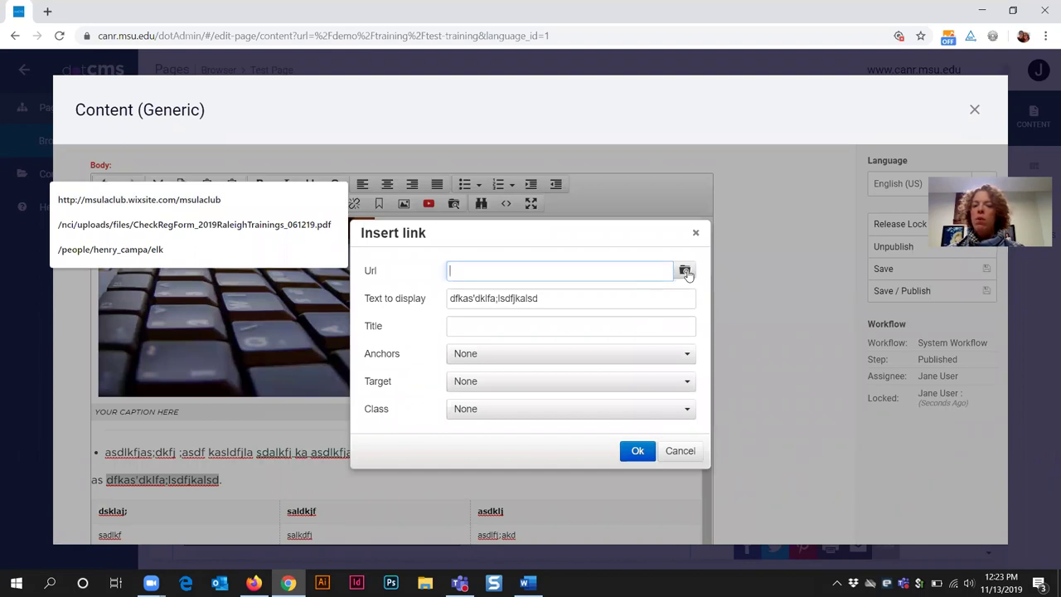
# Browse the link target to /demo/test-uploads/files/ and start a new file upload there
pyautogui.click(684, 272)
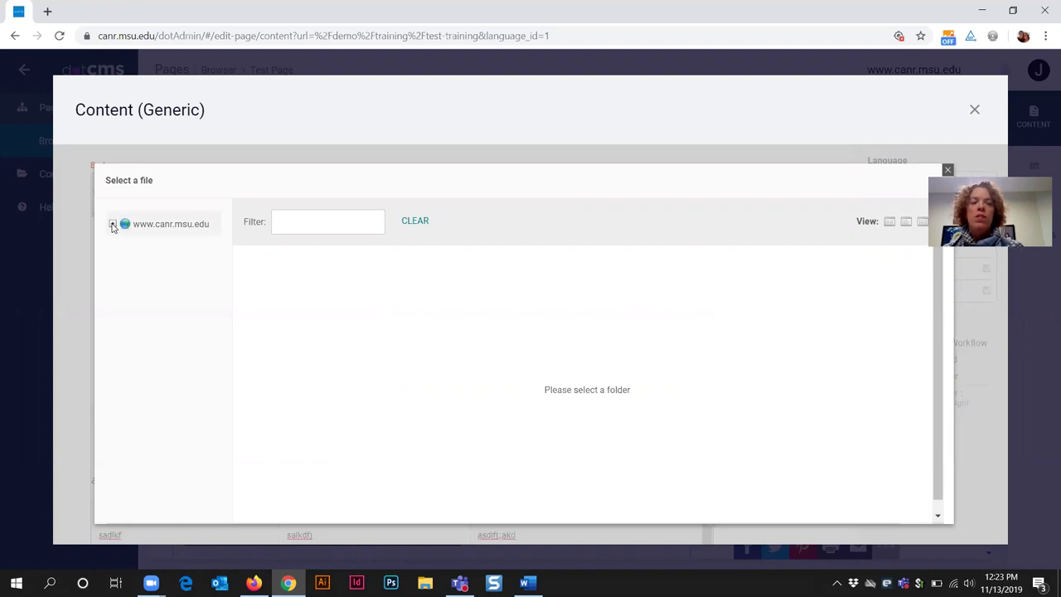
pyautogui.click(114, 225)
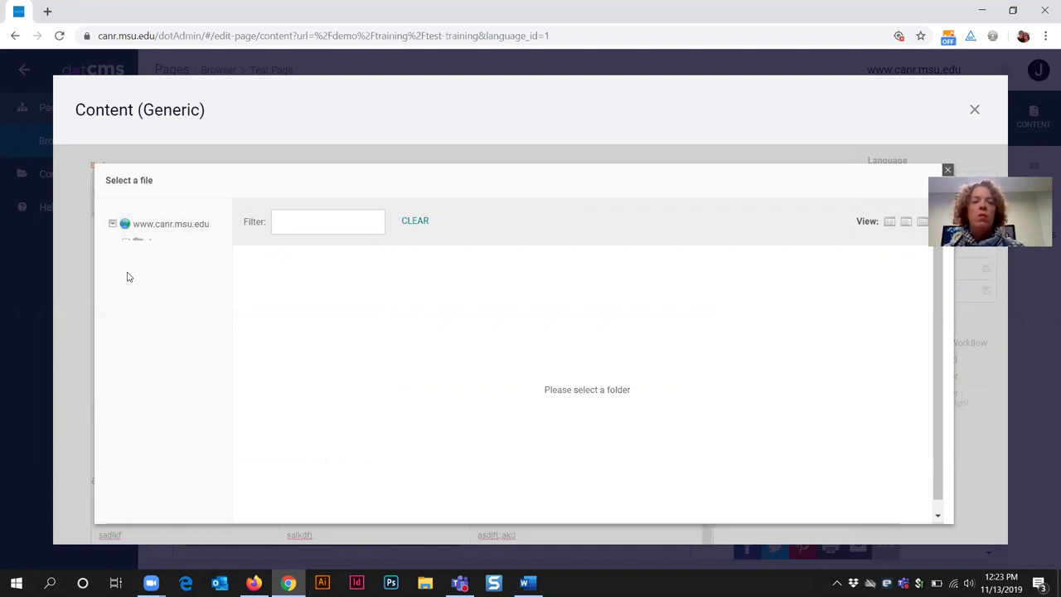
pyautogui.click(125, 242)
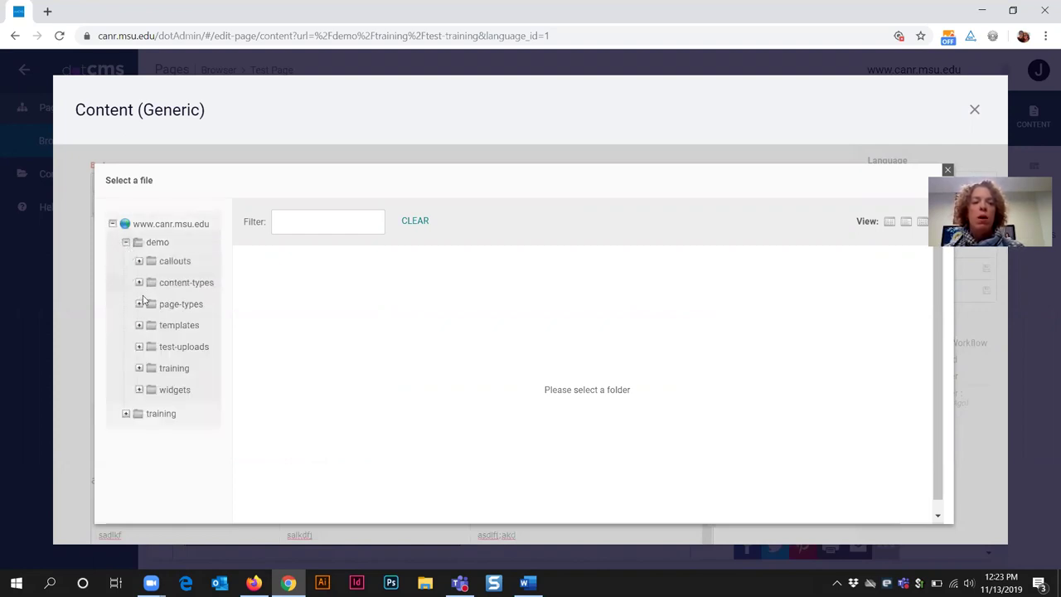
pyautogui.click(139, 348)
pyautogui.click(180, 366)
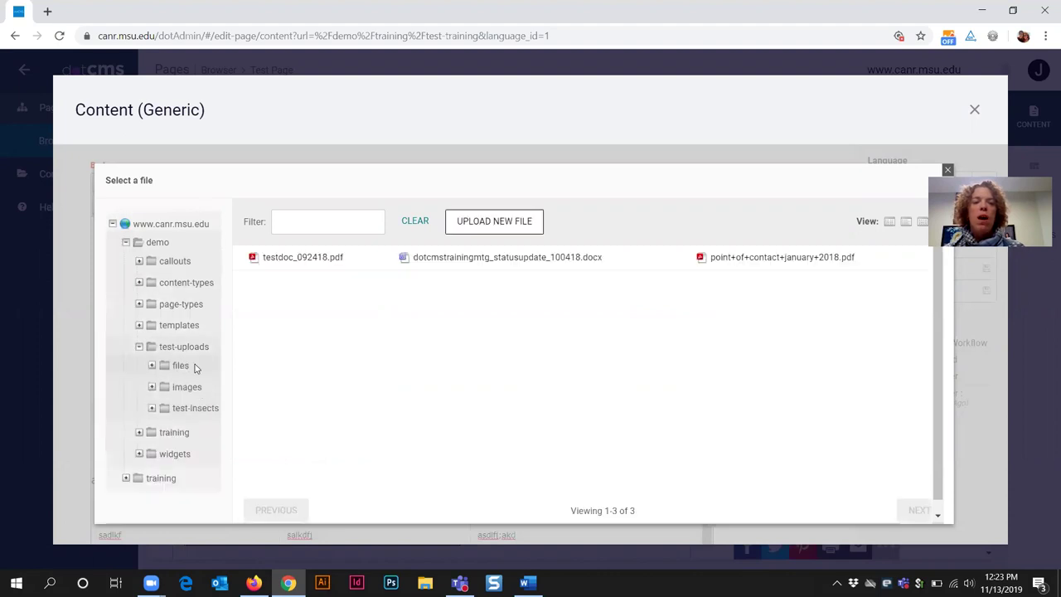
pyautogui.click(491, 224)
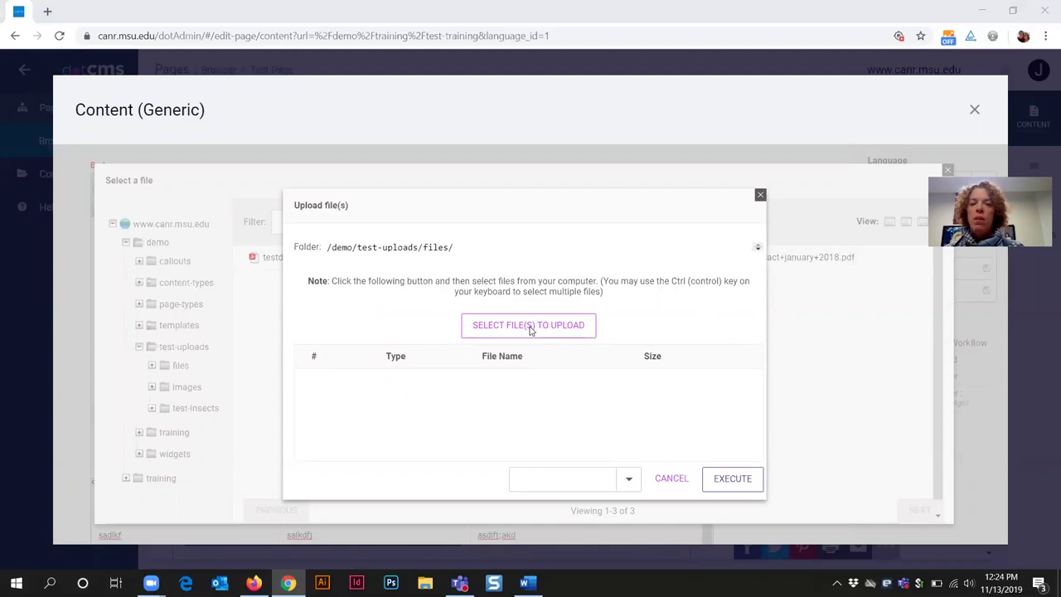
# Queue TestDoc2_092418 from the Sample Files for Trainings folder for upload
pyautogui.click(531, 328)
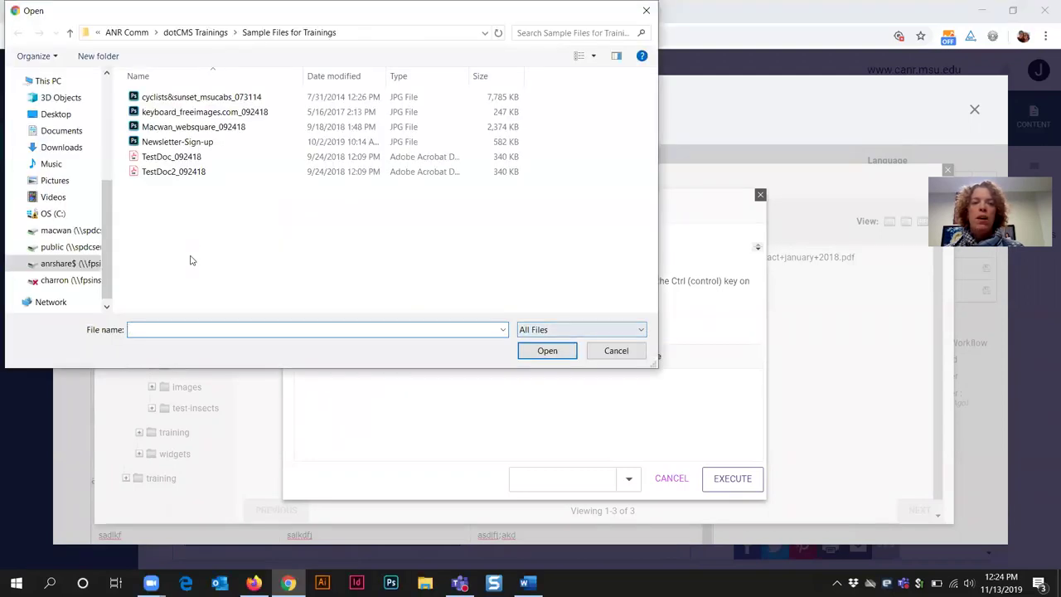
pyautogui.click(186, 173)
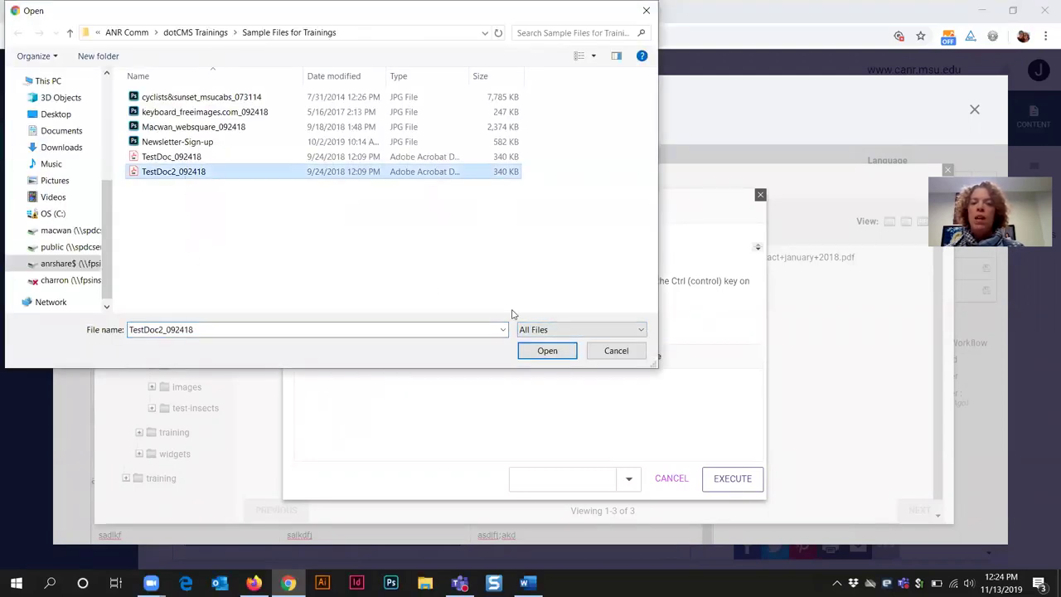
pyautogui.click(547, 352)
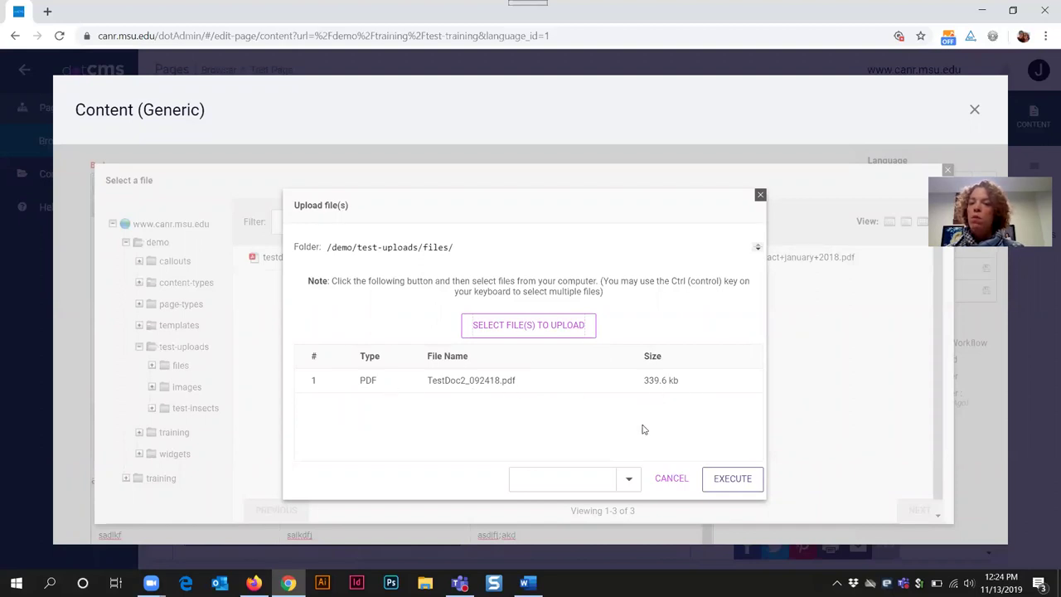
# Set the upload's workflow action to Save / Publish (System Workflow)
pyautogui.click(630, 479)
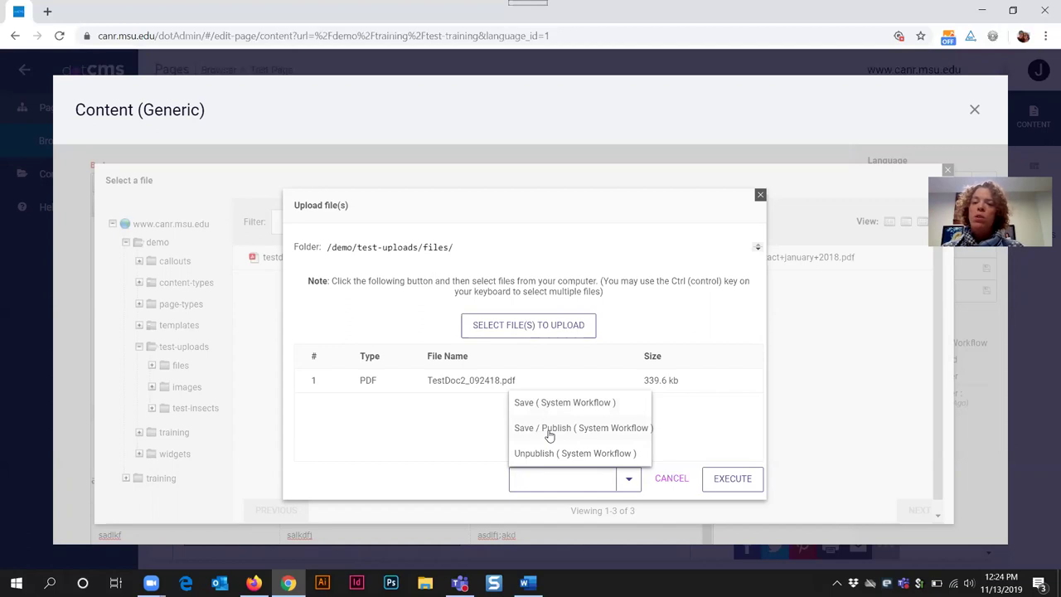
pyautogui.moveTo(523, 381); pyautogui.dragTo(430, 381)
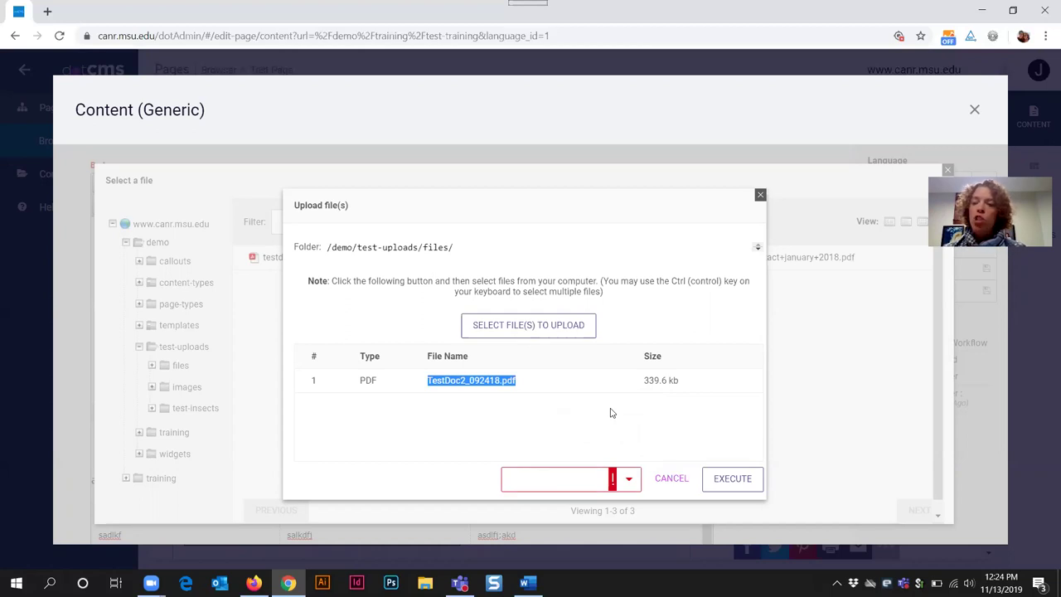
pyautogui.click(631, 481)
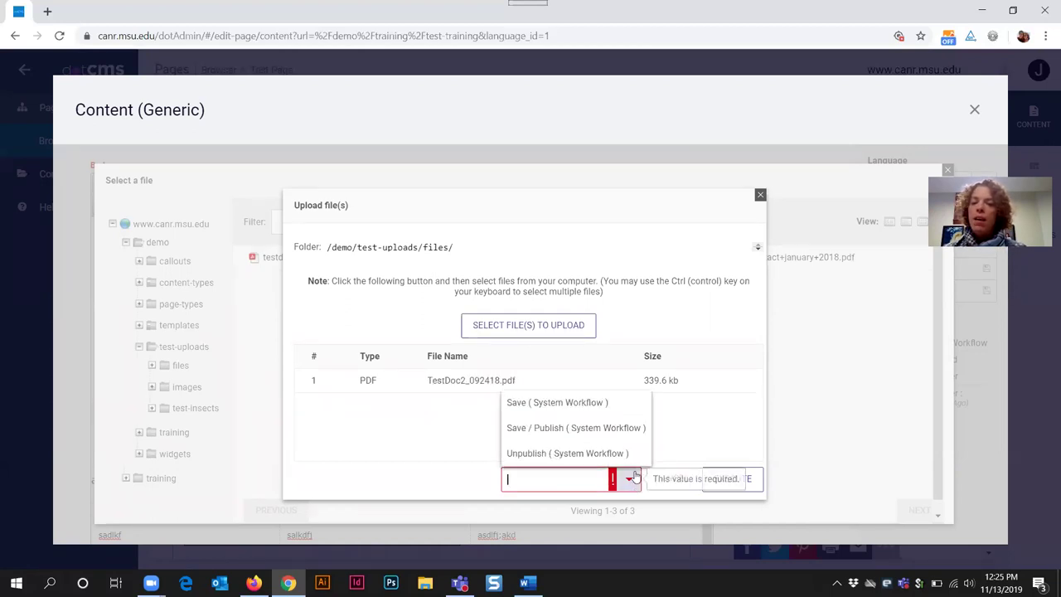
pyautogui.click(608, 432)
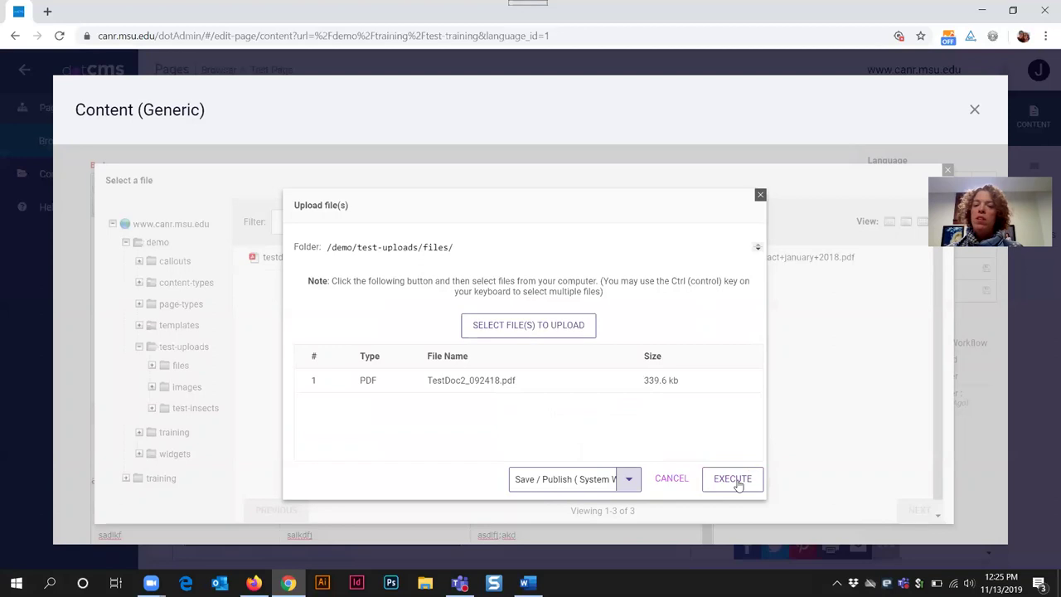
# Upload TestDoc2_092418.pdf, link the text to it, and title the link 'Test Document - Reviesed'
pyautogui.click(735, 481)
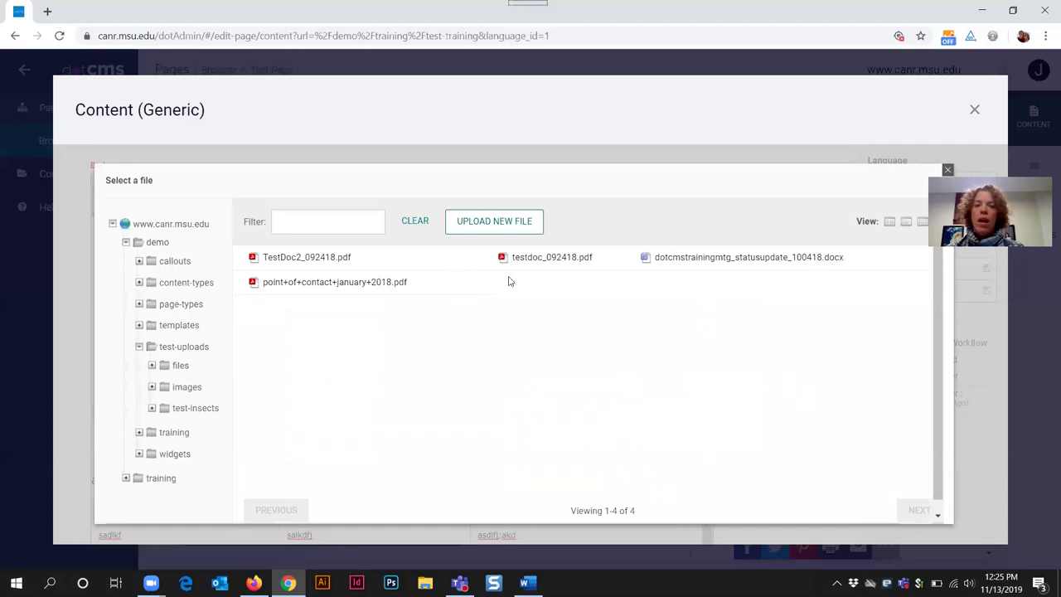
pyautogui.click(292, 259)
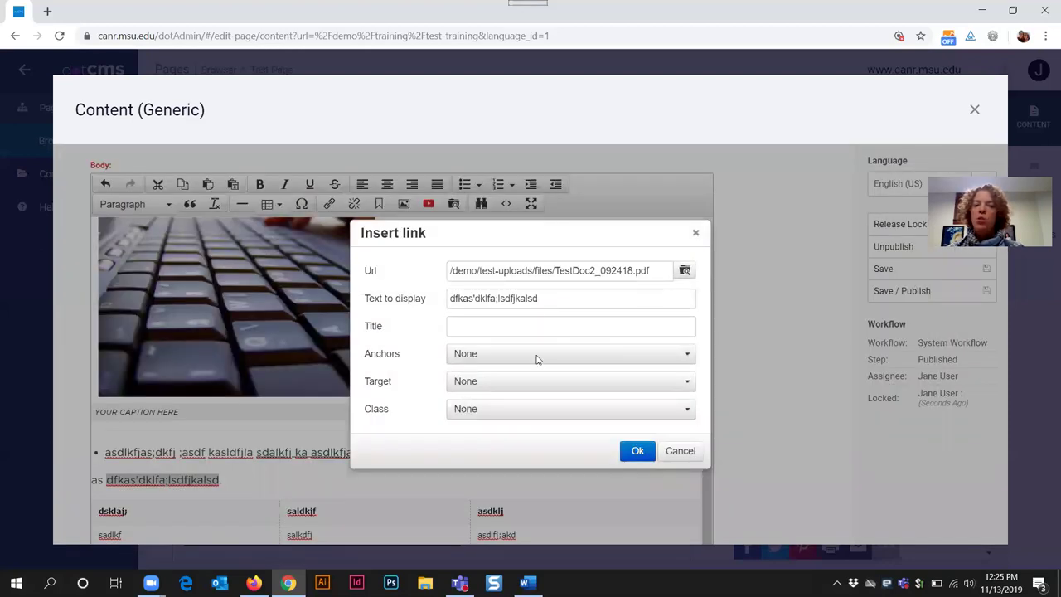
pyautogui.click(491, 326)
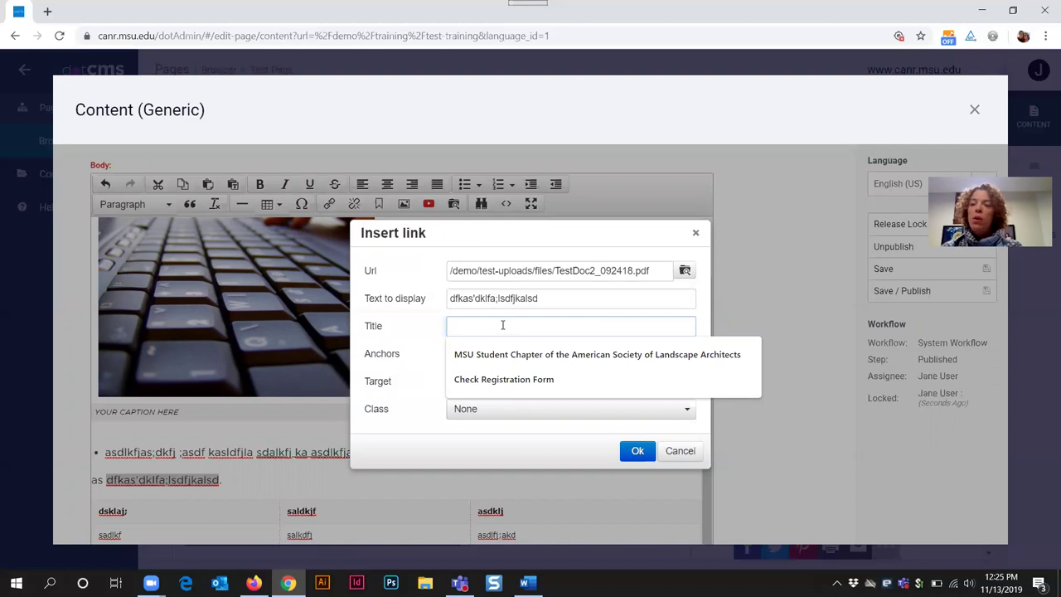
pyautogui.write('Tes')
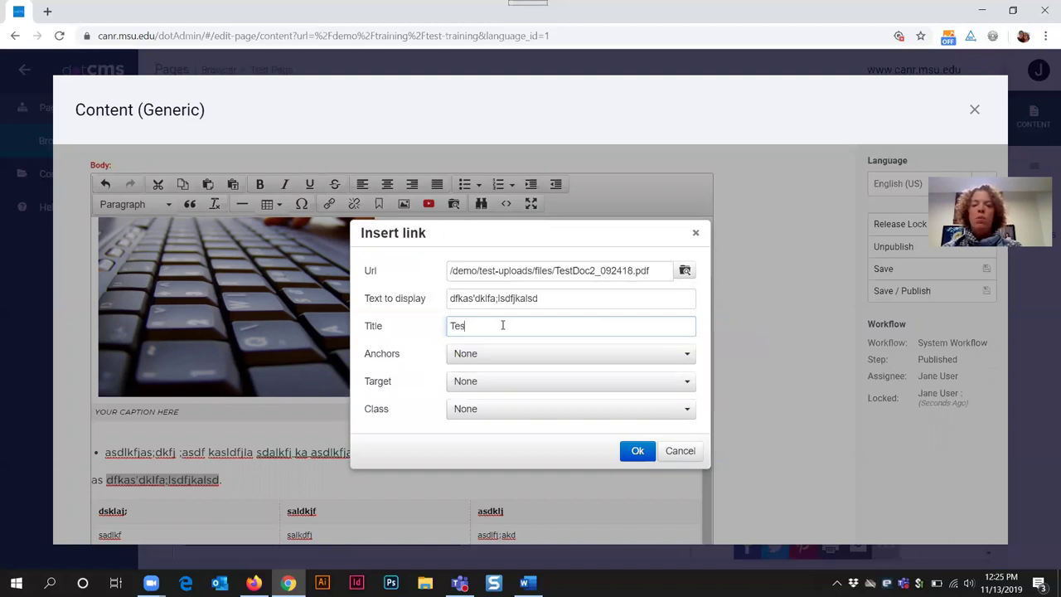
pyautogui.write('t Docum')
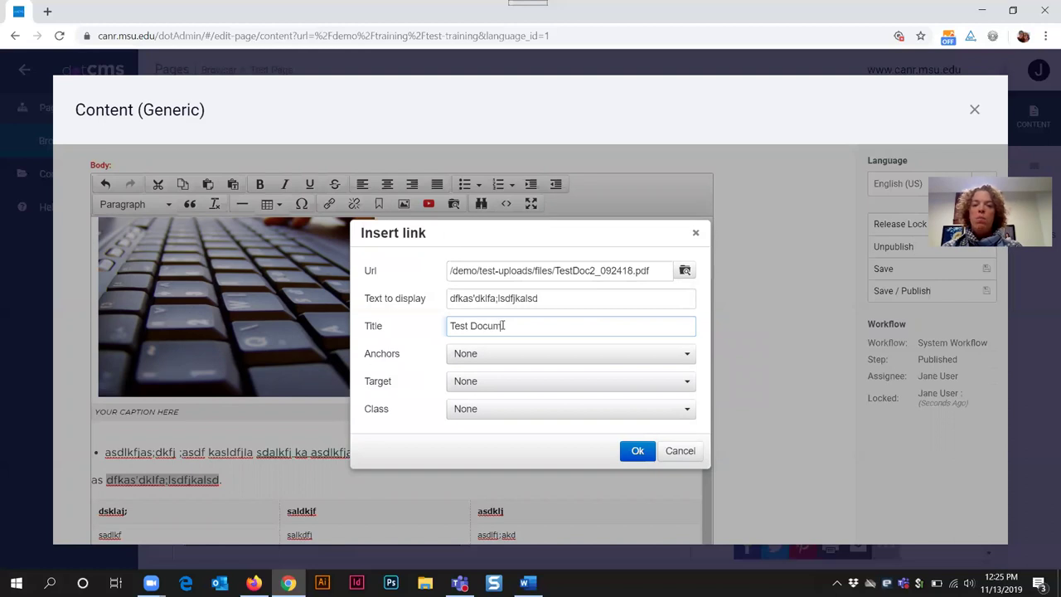
pyautogui.write('ent')
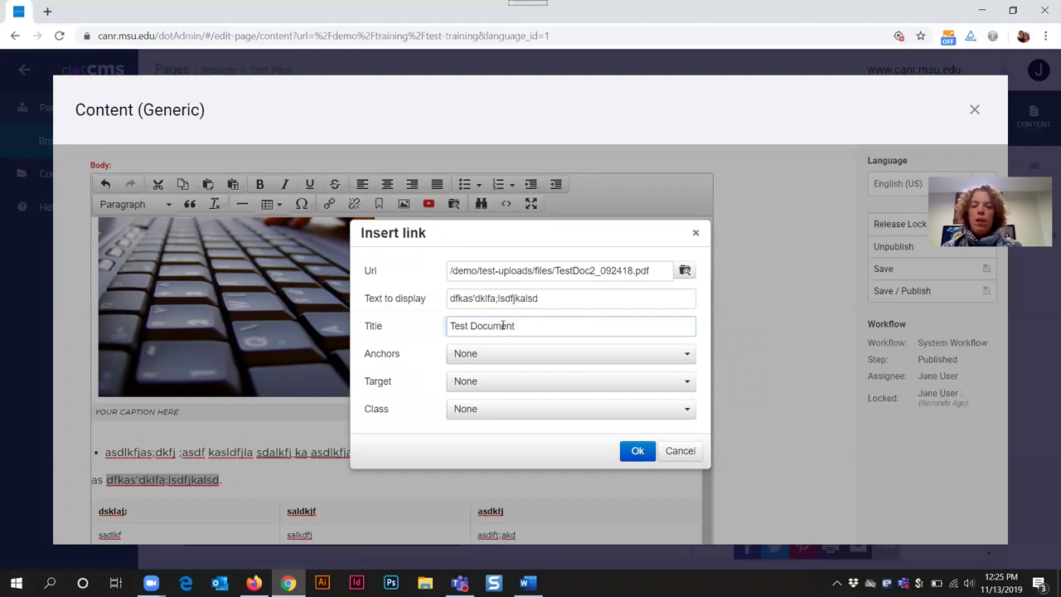
pyautogui.write(' - Reviesed')
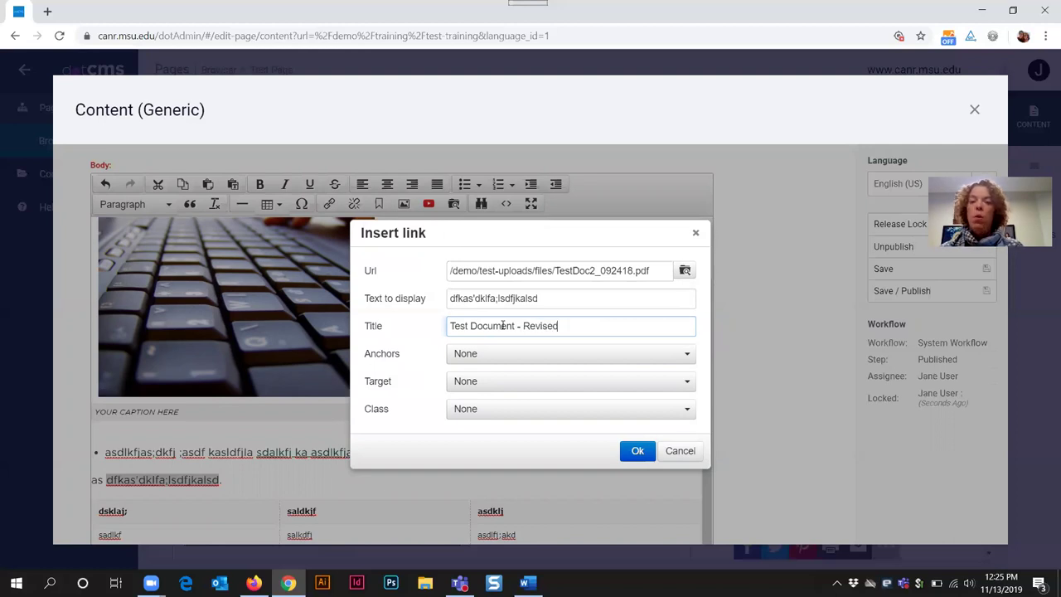
pyautogui.click(638, 453)
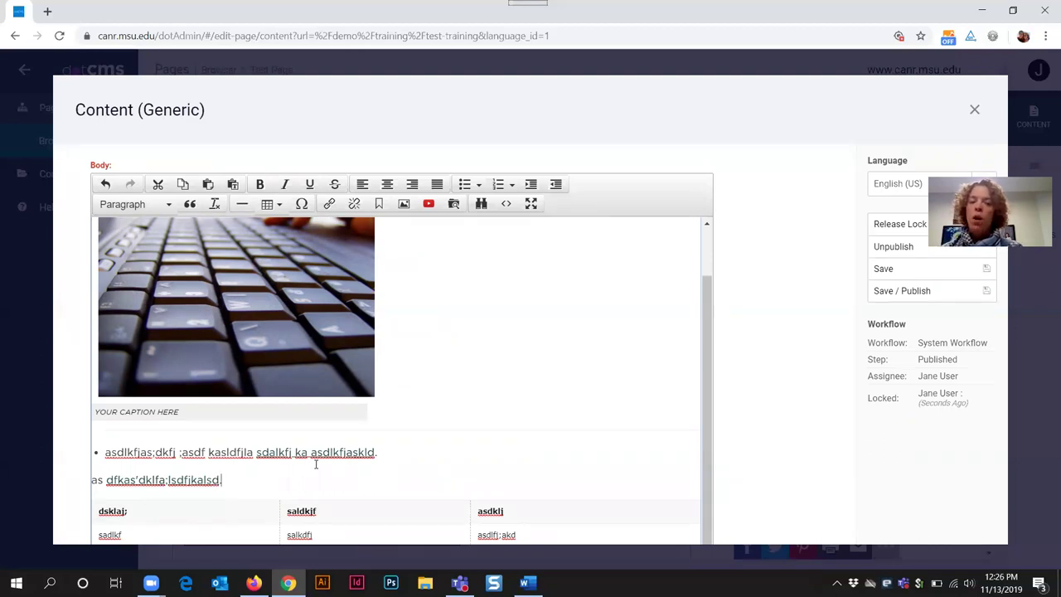
# Add an empty line below the paragraph and browse for an image in /demo/test-uploads/images
pyautogui.press('Return')
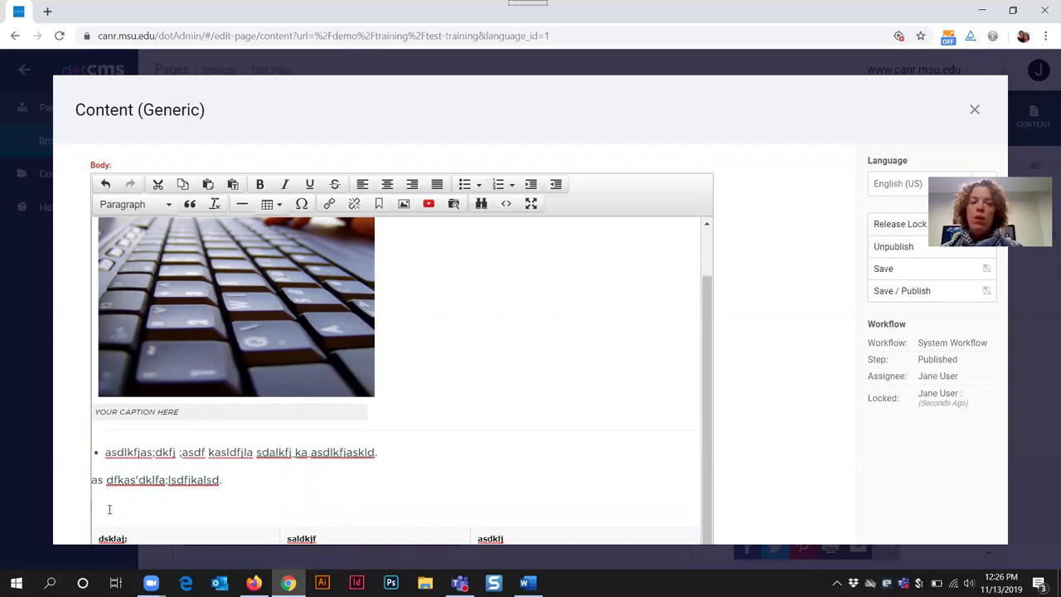
pyautogui.click(404, 205)
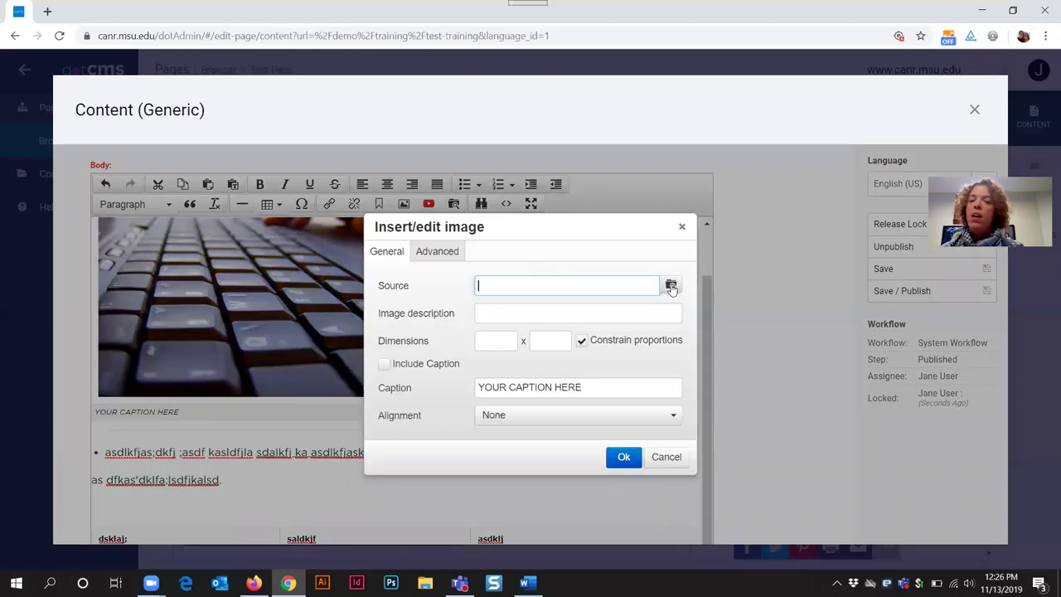
pyautogui.click(672, 286)
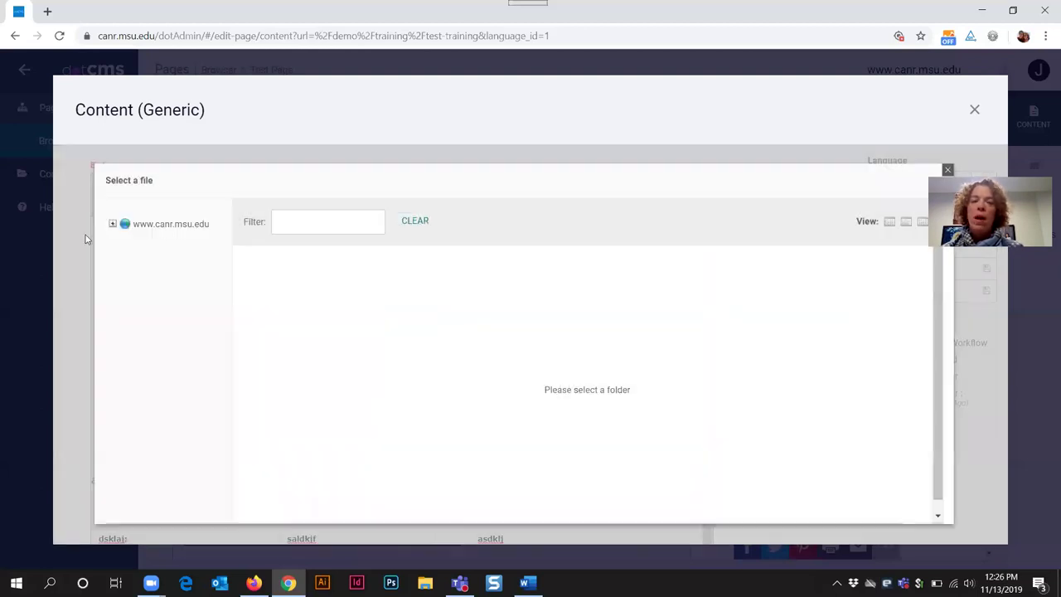
pyautogui.click(113, 225)
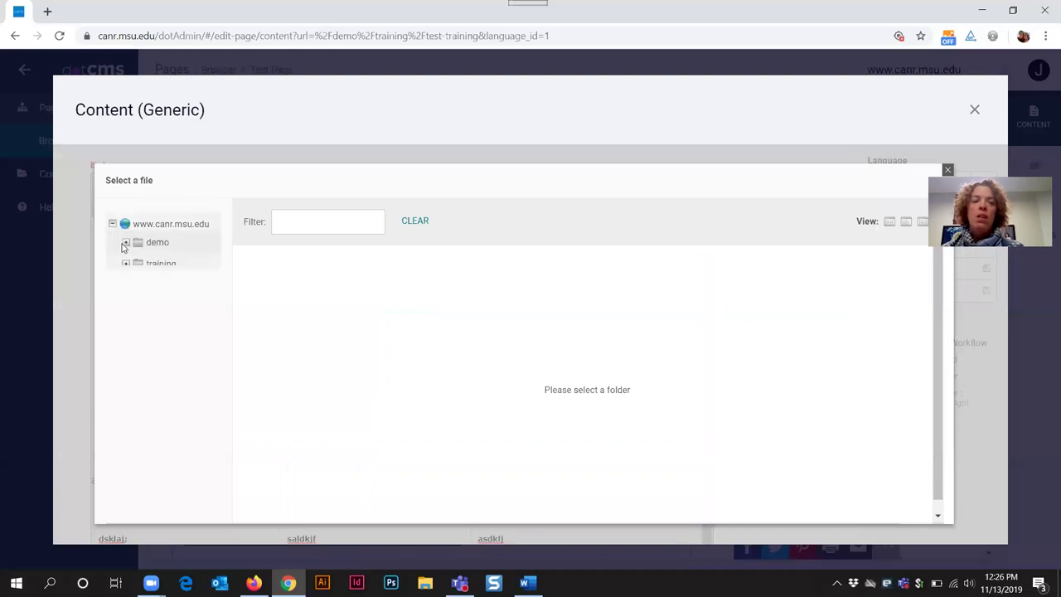
pyautogui.click(125, 244)
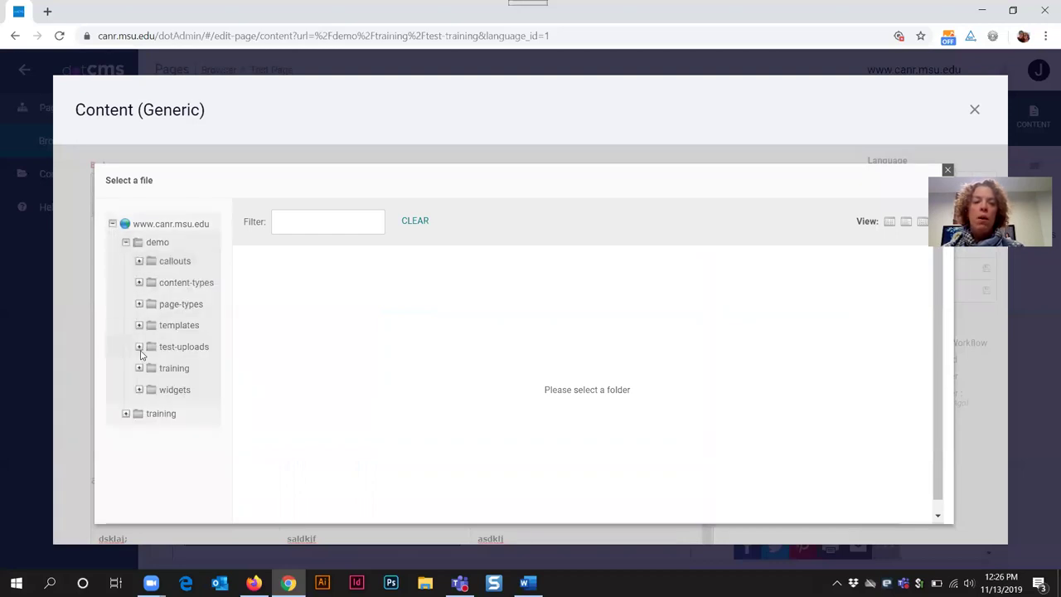
pyautogui.click(139, 347)
pyautogui.click(181, 387)
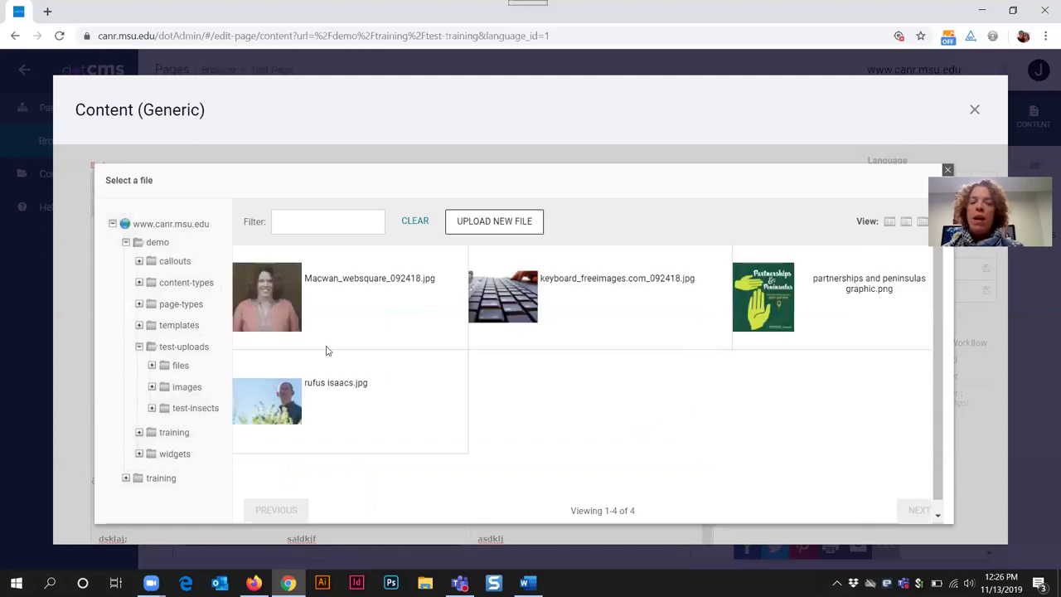
# Upload cyclists&sunset_msucabs_073114.jpg to the images folder with Save / Publish
pyautogui.click(502, 222)
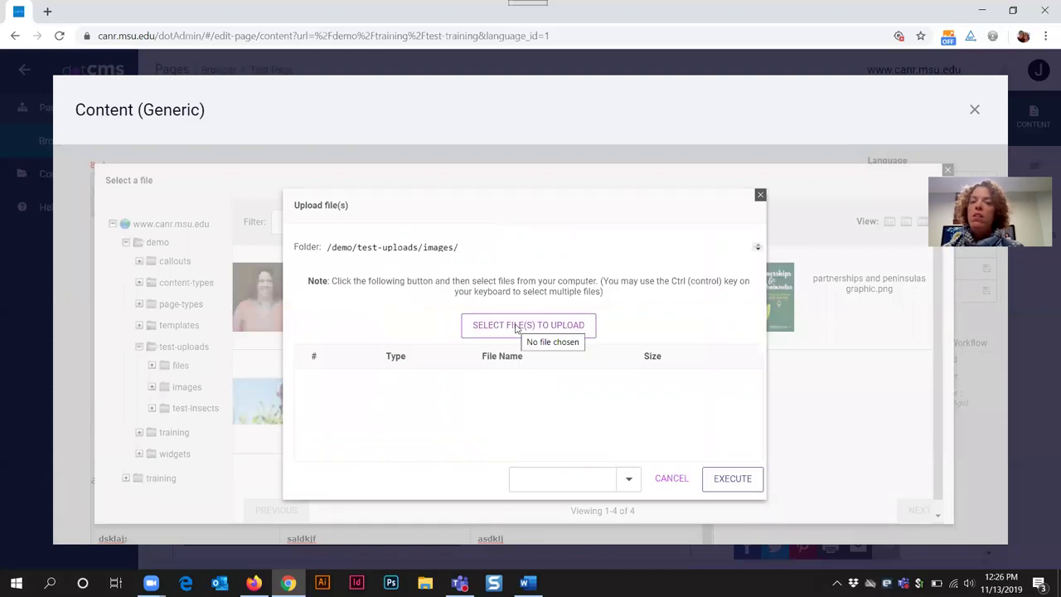
pyautogui.click(517, 328)
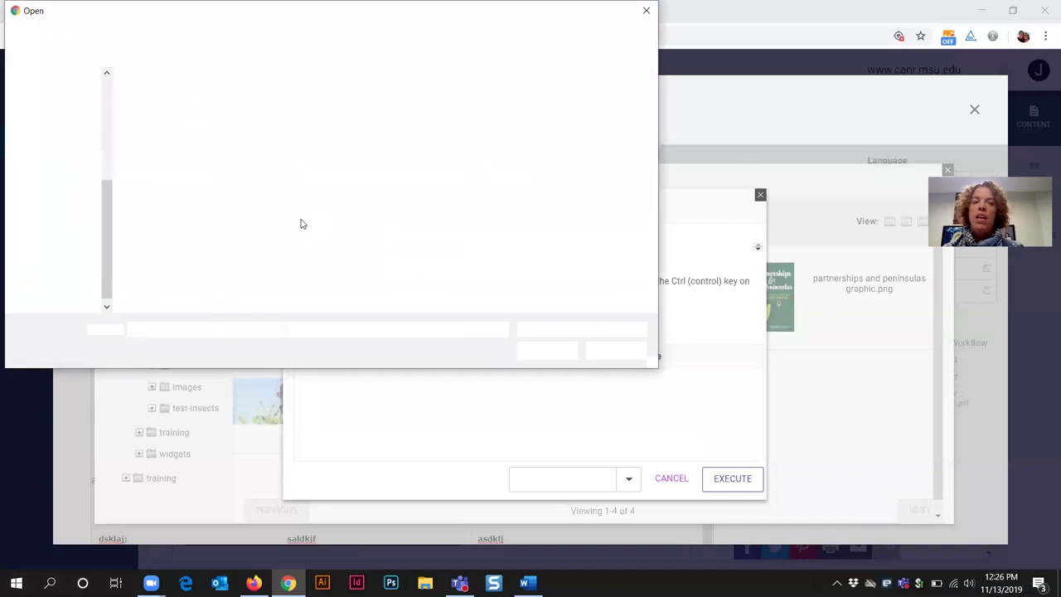
pyautogui.click(204, 100)
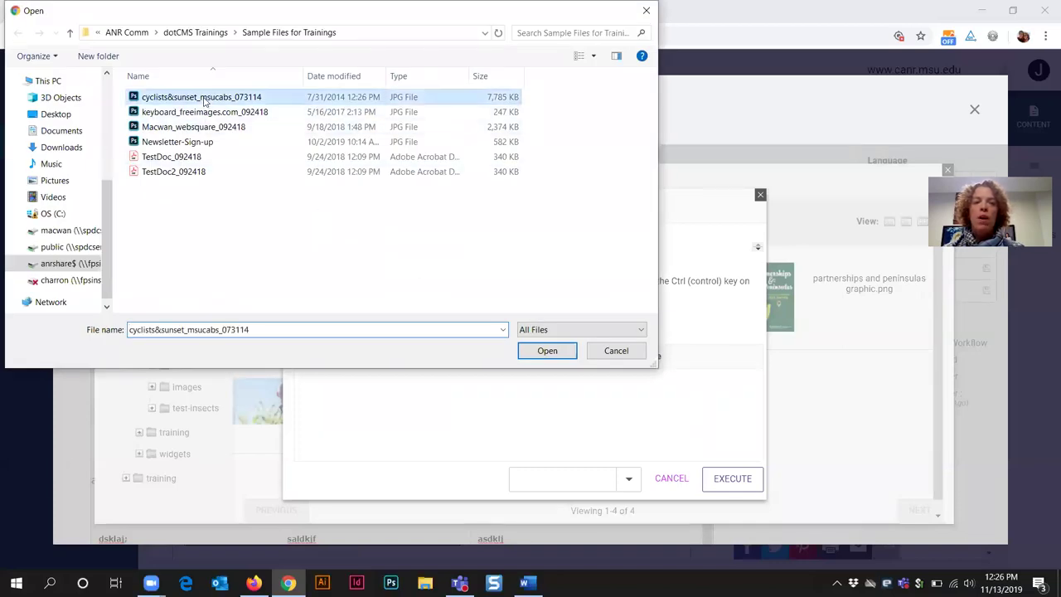
pyautogui.click(539, 351)
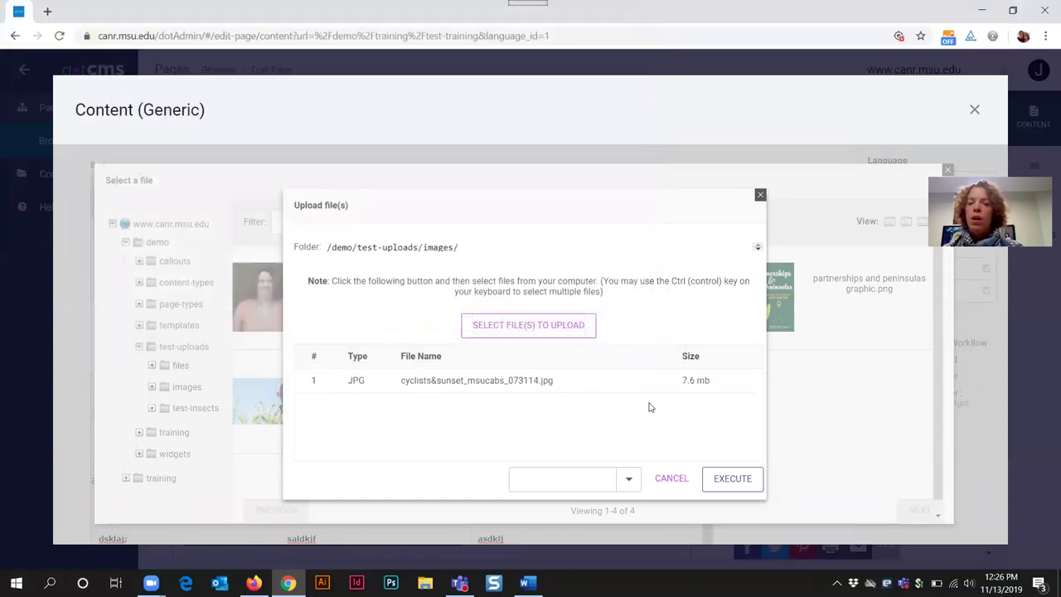
pyautogui.click(627, 478)
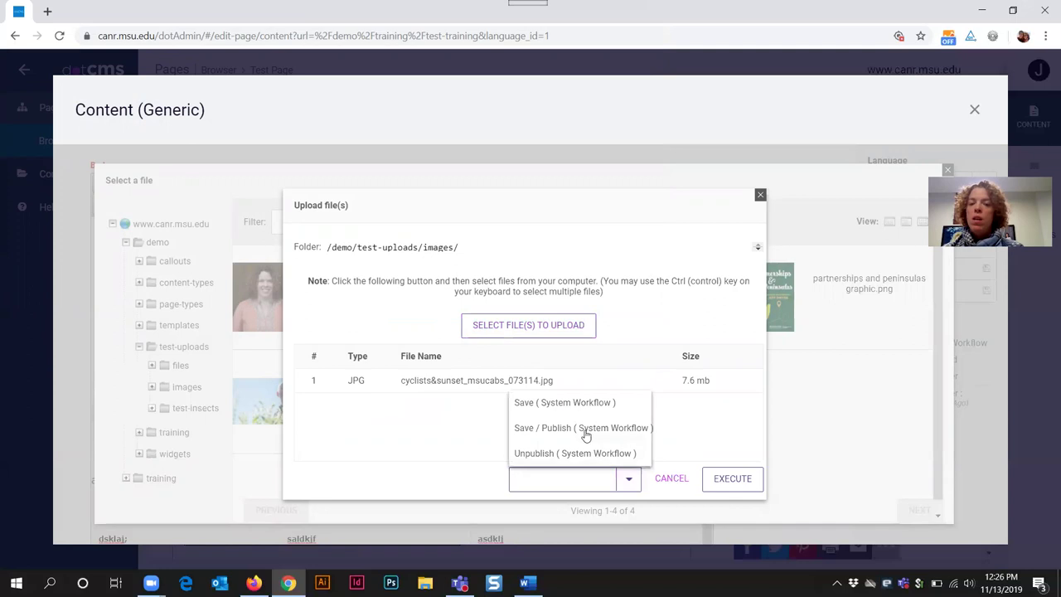
pyautogui.click(585, 428)
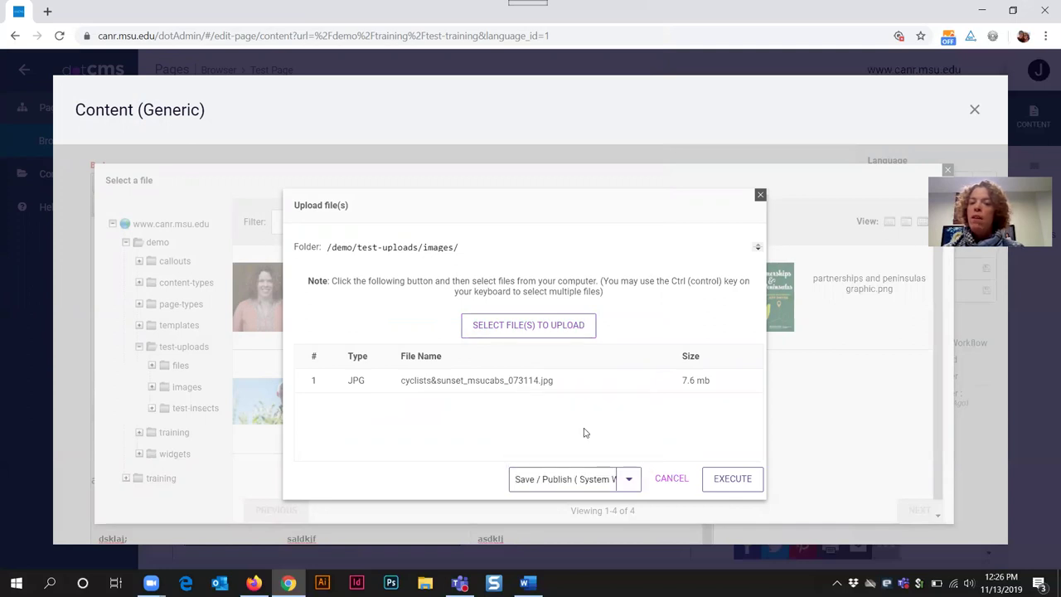
pyautogui.click(733, 483)
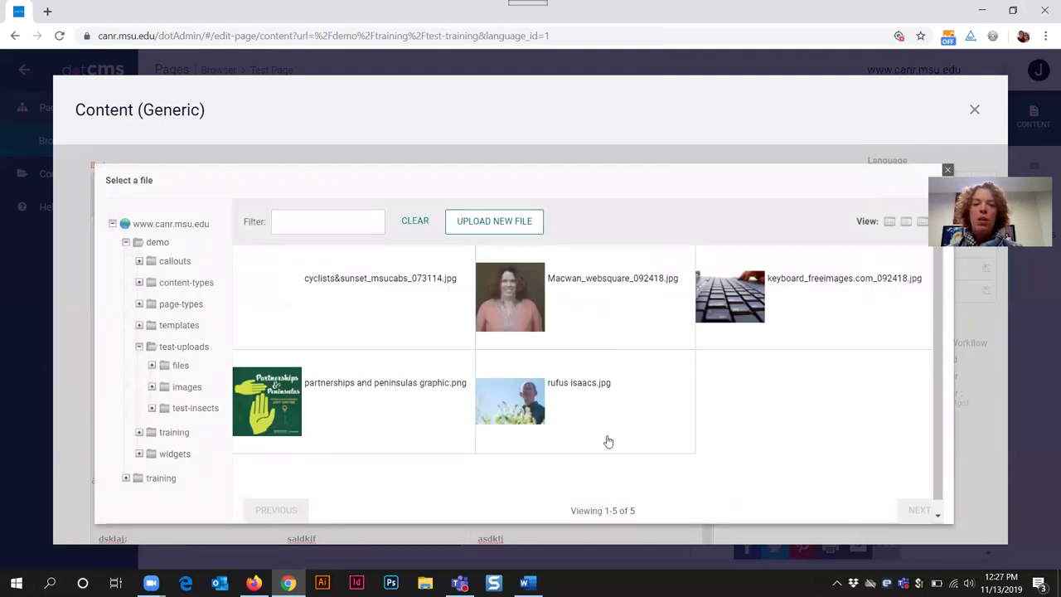
# Pick cyclists&sunset_msucabs_073114.jpg as the image source, filling in 4200 x 2803
pyautogui.click(357, 282)
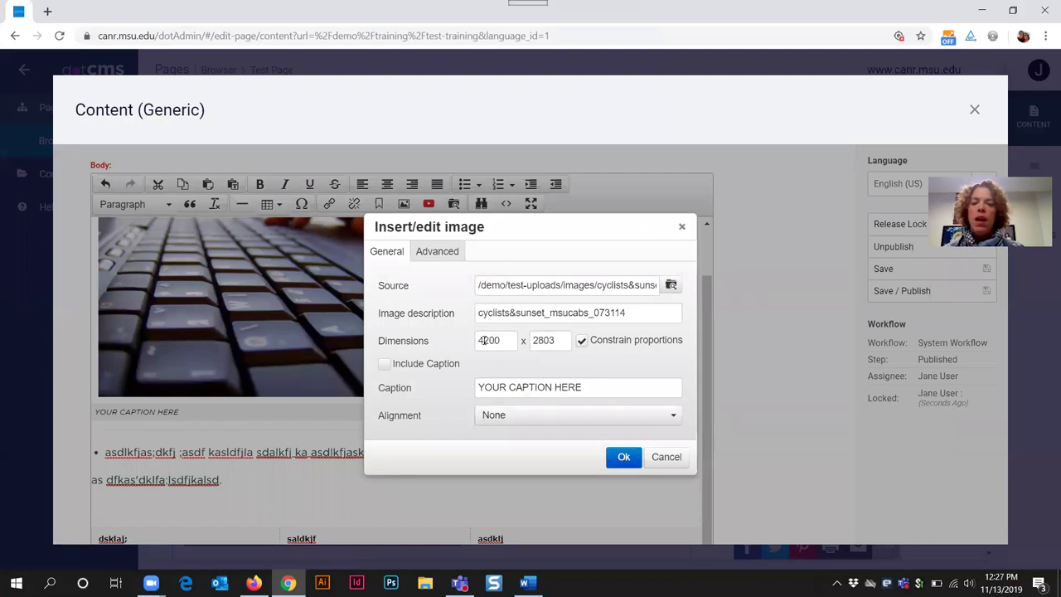
# Resize the cyclists image from width 4200 to 300 × 200, describe it as 'Cyclists riding at sunrise.', and insert it
pyautogui.doubleClick(514, 335)
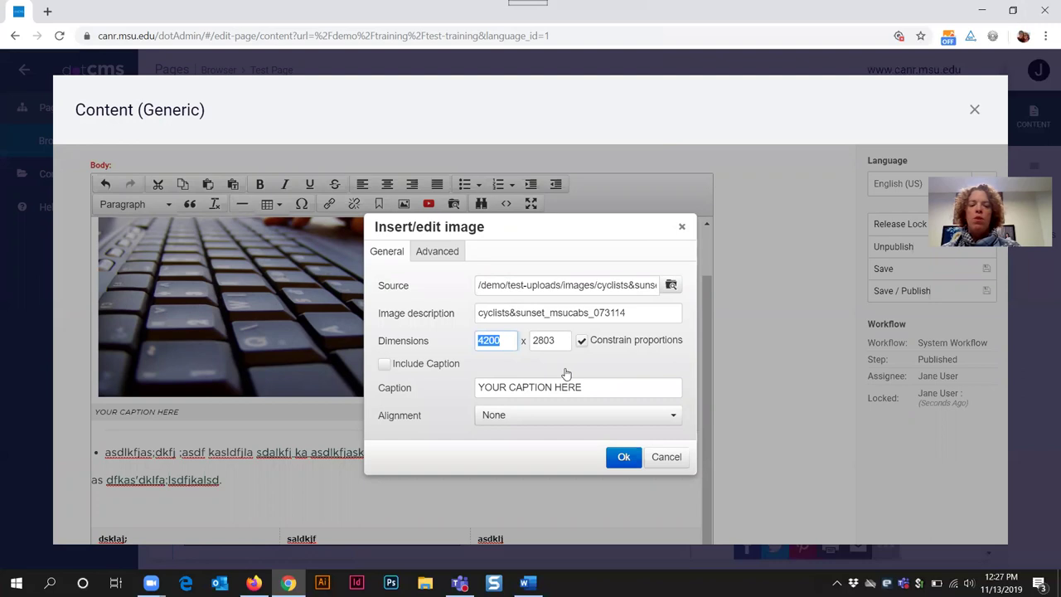
pyautogui.write('300')
pyautogui.press('Tab')
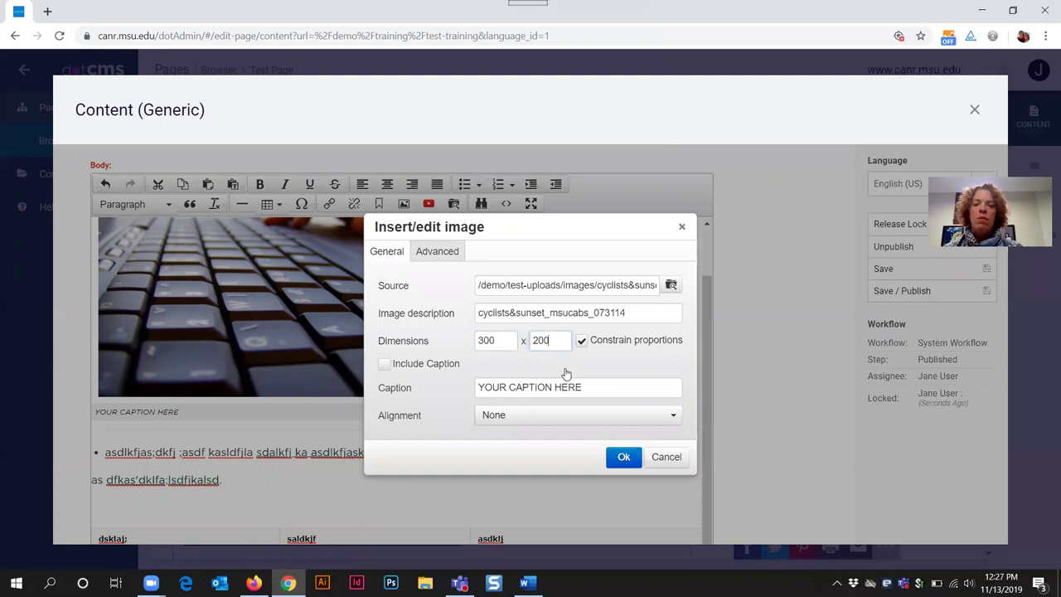
pyautogui.tripleClick(502, 313)
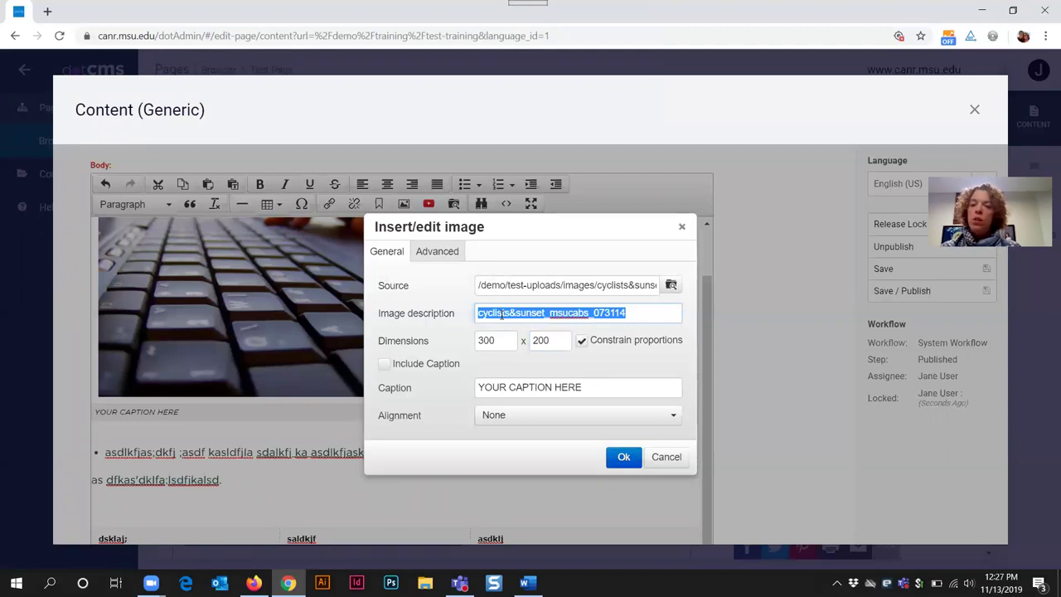
pyautogui.write('Cys')
pyautogui.write('lists a')
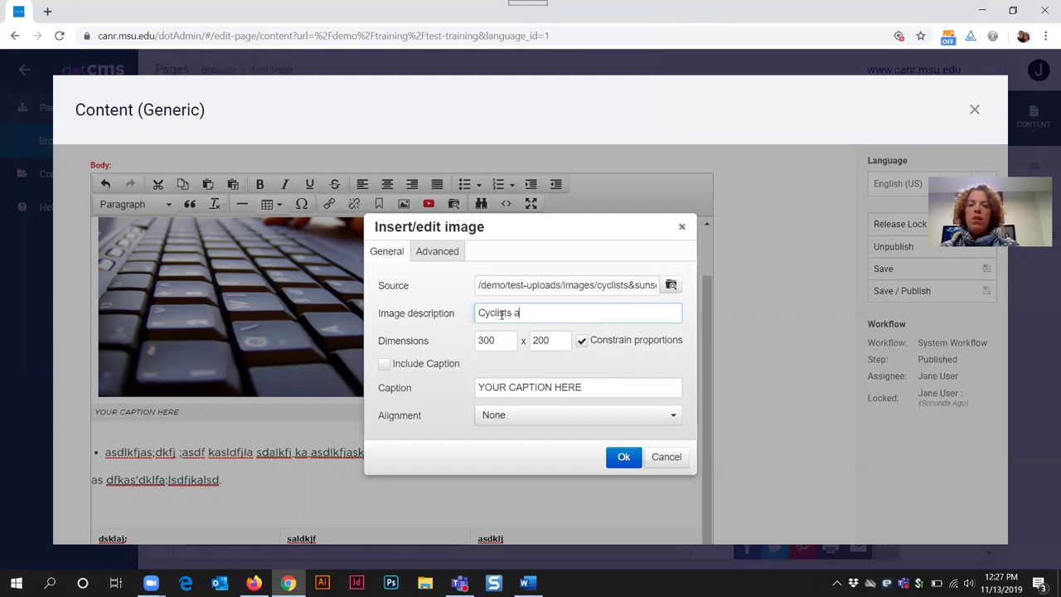
pyautogui.press('BackSpace')
pyautogui.write('riding at sun')
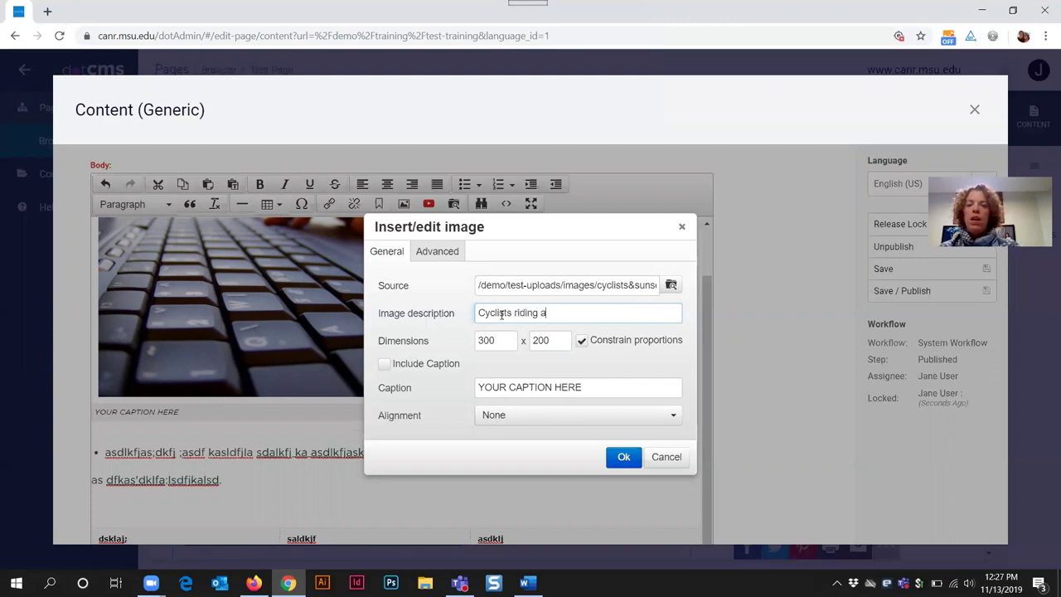
pyautogui.write('rise.')
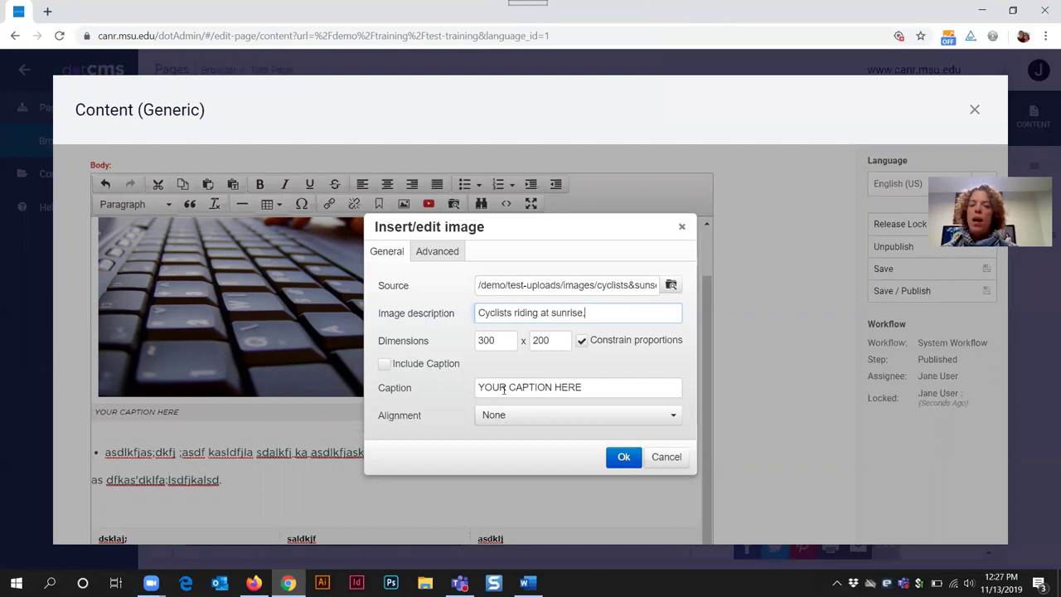
pyautogui.click(618, 456)
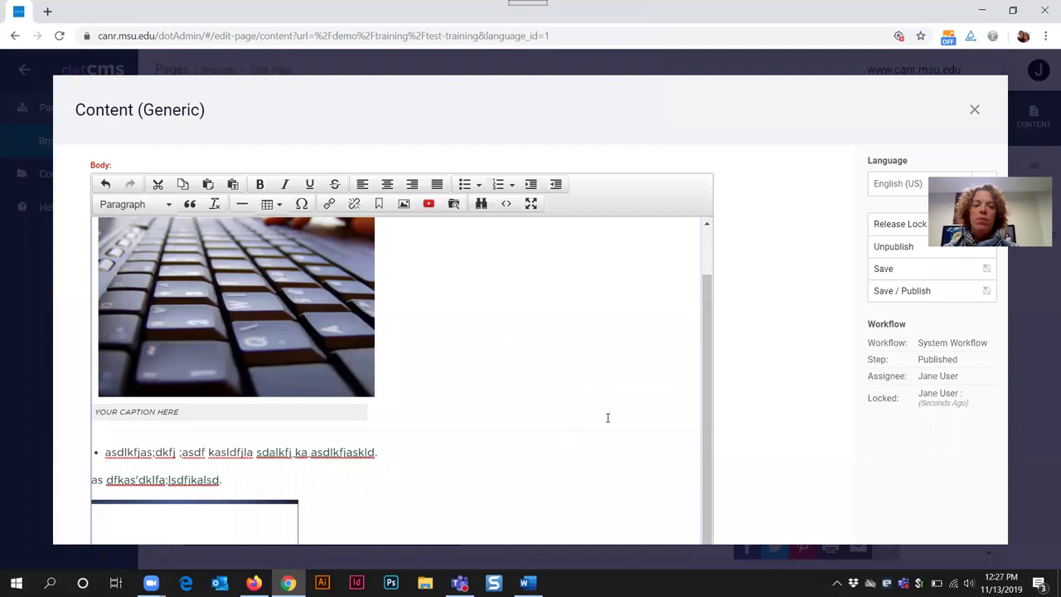
pyautogui.scroll(-2, 600, 418)
pyautogui.scroll(-2, 526, 403)
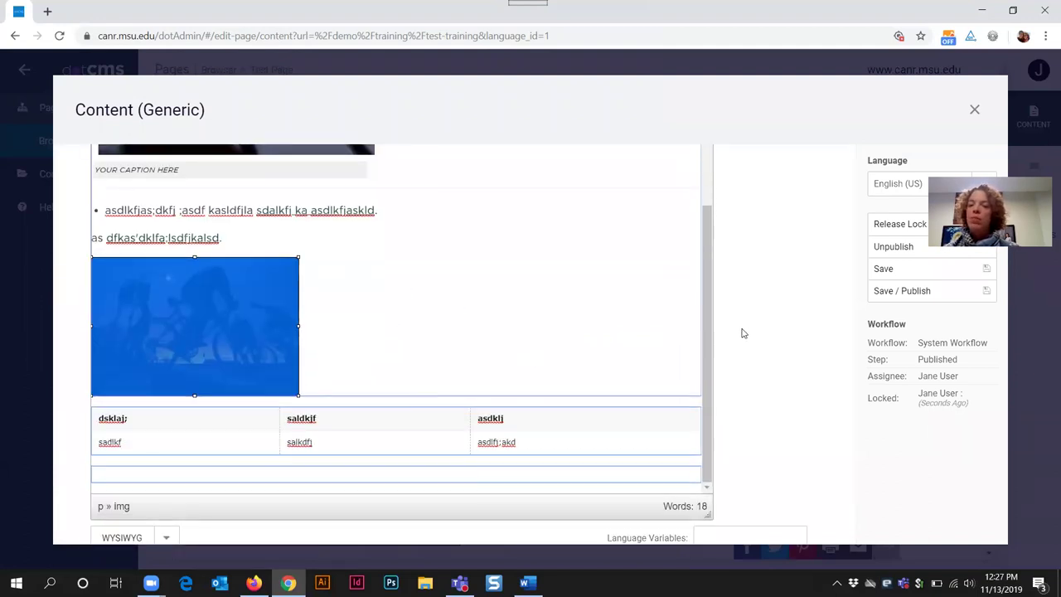
pyautogui.scroll(3, 738, 334)
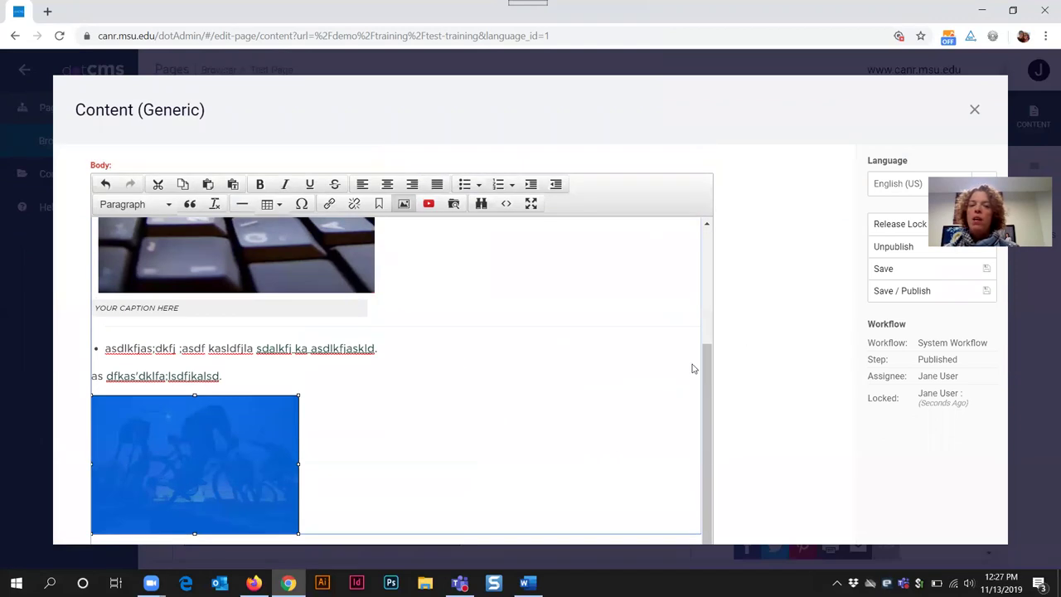